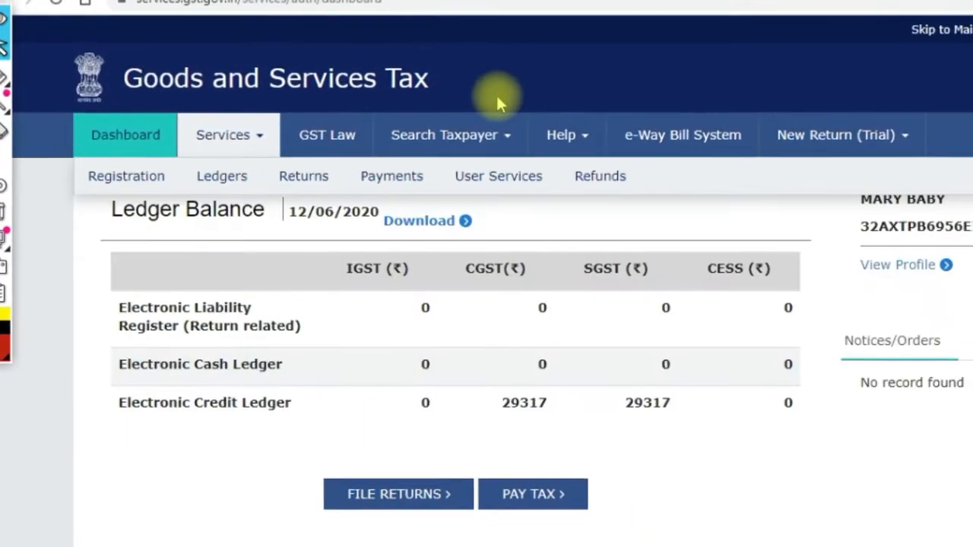
Reveal the User Services links, including View/Download Certificates, under the dashboard's Services menu
{"action": "mouse_move", "coordinate": [447, 176]}
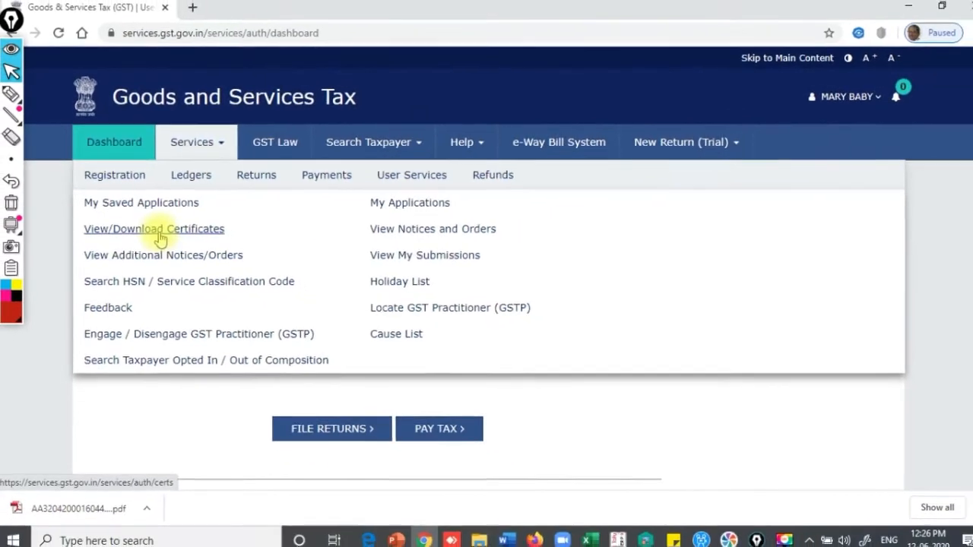
Open View/Download Certificates and select the 'Order for Cancellation of Registration' text
{"action": "left_click", "coordinate": [158, 231]}
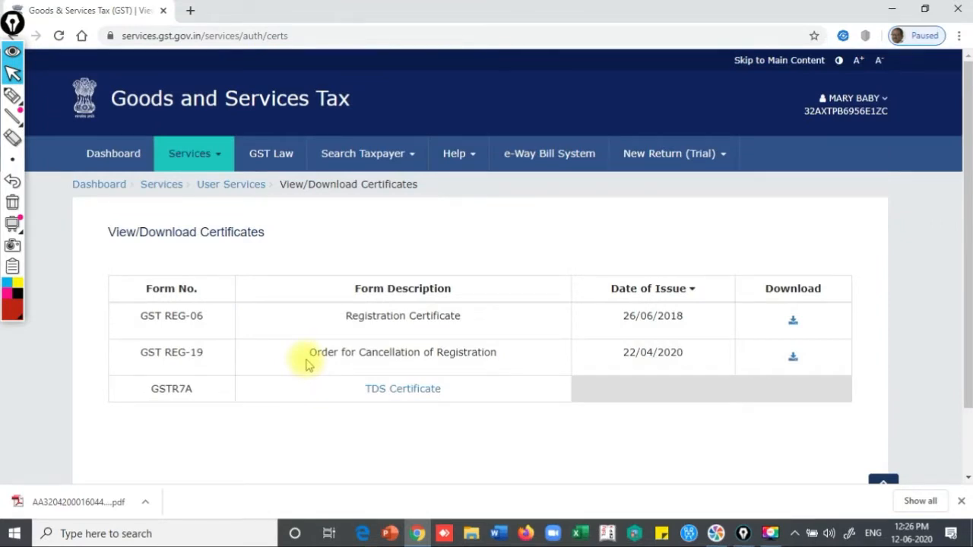
{"action": "left_click", "coordinate": [320, 354]}
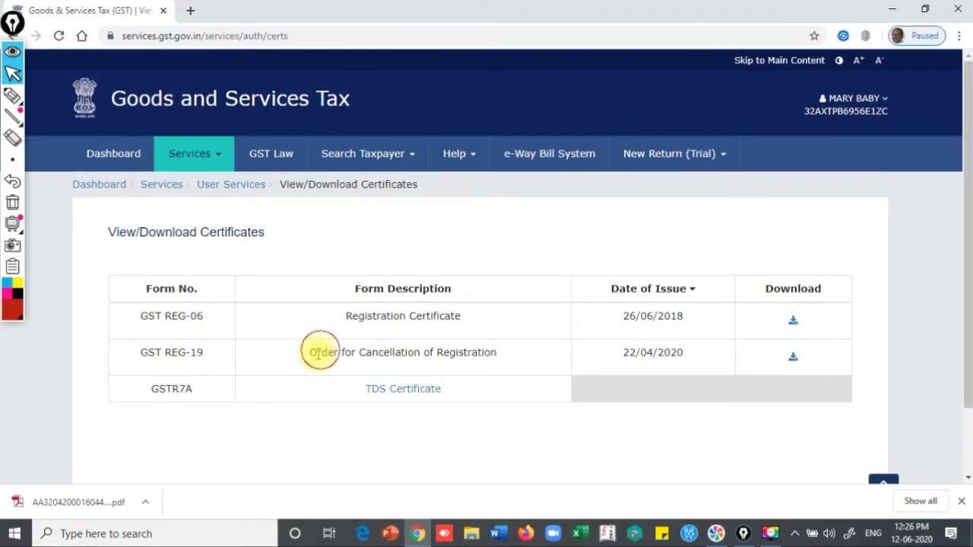
{"action": "left_click_drag", "start_coordinate": [310, 359], "coordinate": [492, 357]}
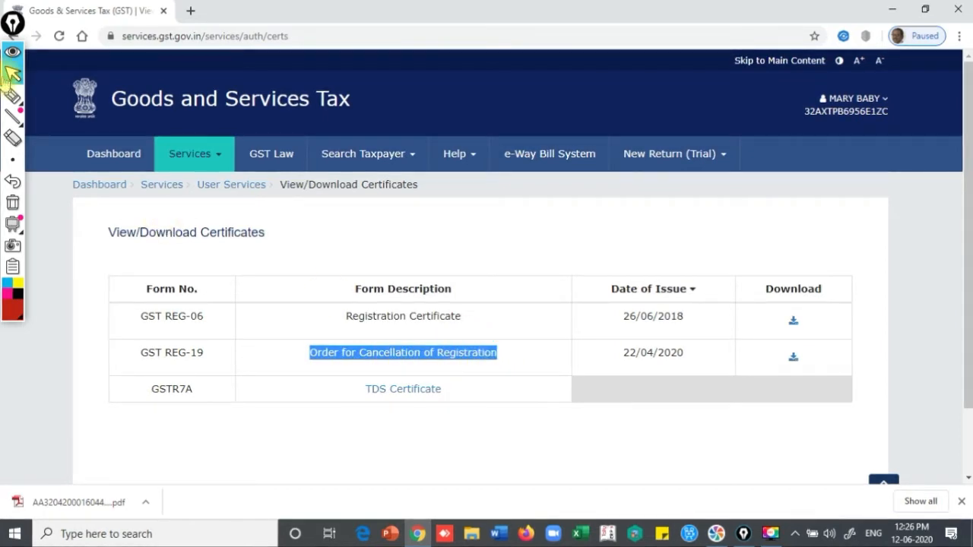
Mark the REG-19 download icon and Download heading with a thin red pen, then download the order
{"action": "left_click", "coordinate": [28, 100]}
{"action": "left_click", "coordinate": [33, 98]}
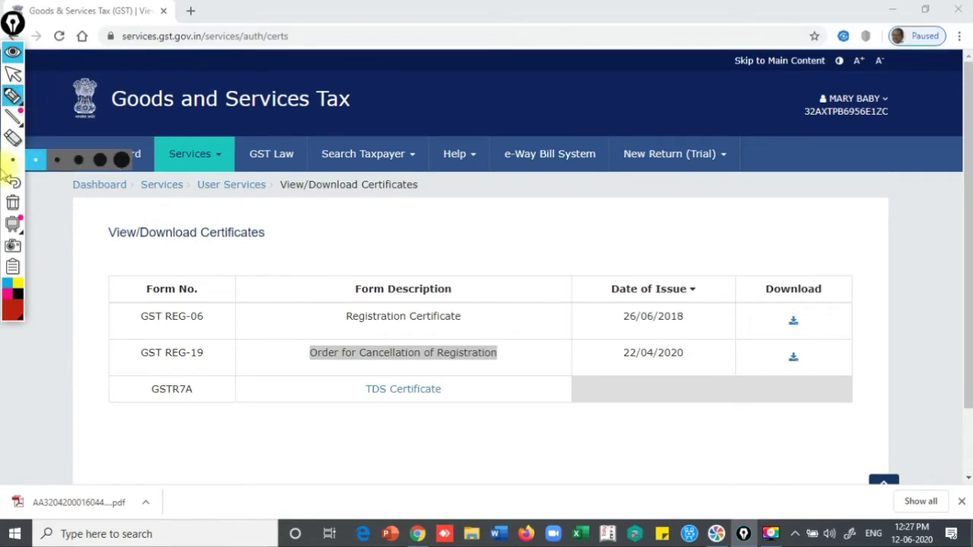
{"action": "left_click", "coordinate": [59, 163]}
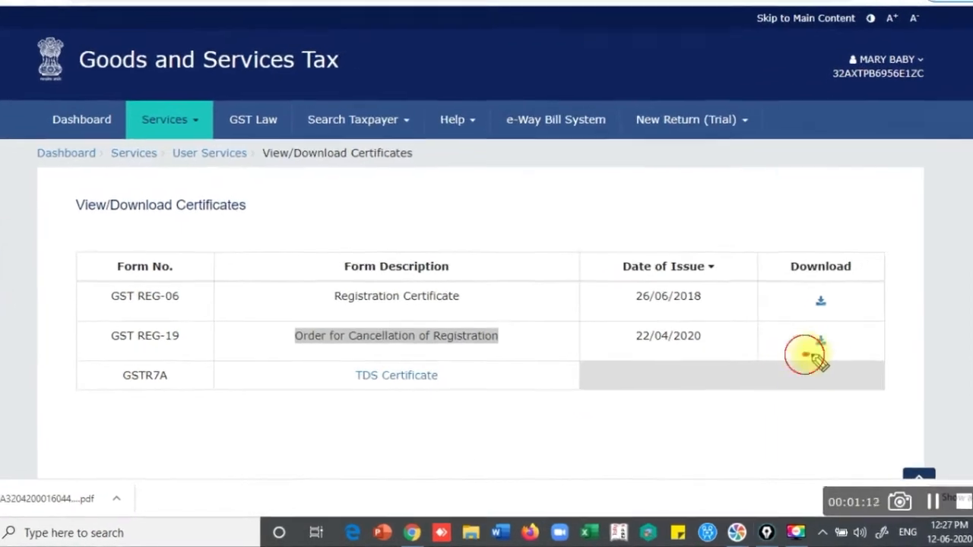
{"action": "mouse_move", "coordinate": [806, 355]}
{"action": "left_mouse_down"}
{"action": "mouse_move", "coordinate": [839, 347]}
{"action": "mouse_move", "coordinate": [817, 323]}
{"action": "mouse_move", "coordinate": [804, 359]}
{"action": "left_mouse_up"}
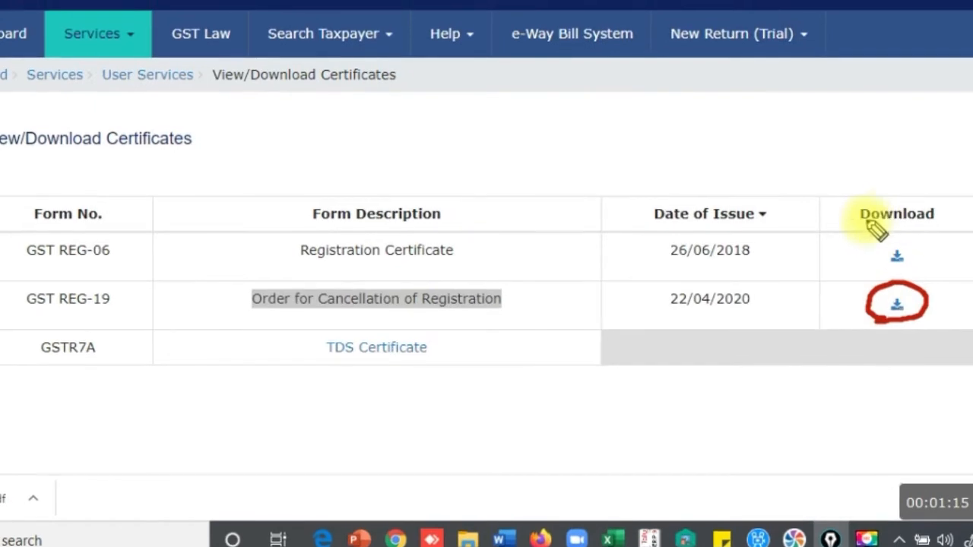
{"action": "left_click_drag", "start_coordinate": [852, 217], "coordinate": [949, 224]}
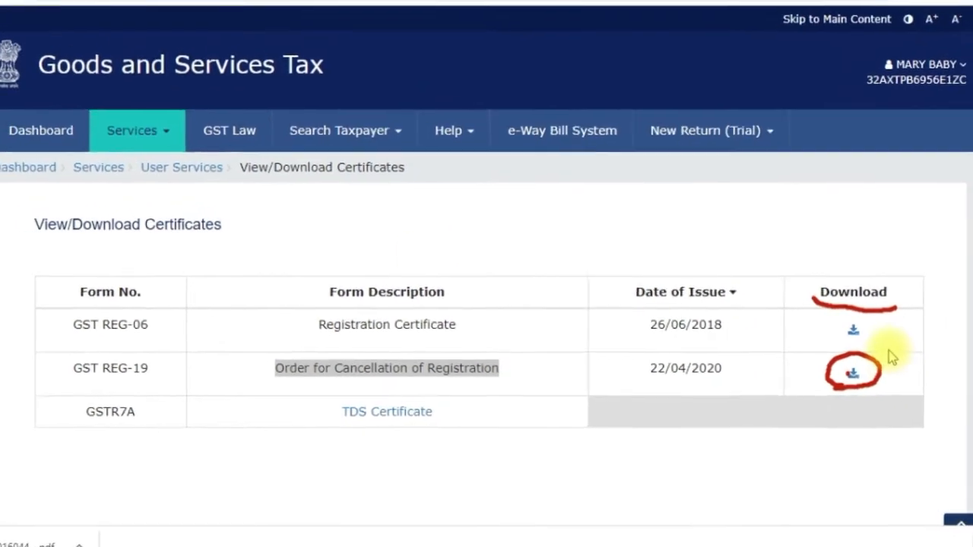
{"action": "left_click", "coordinate": [882, 382]}
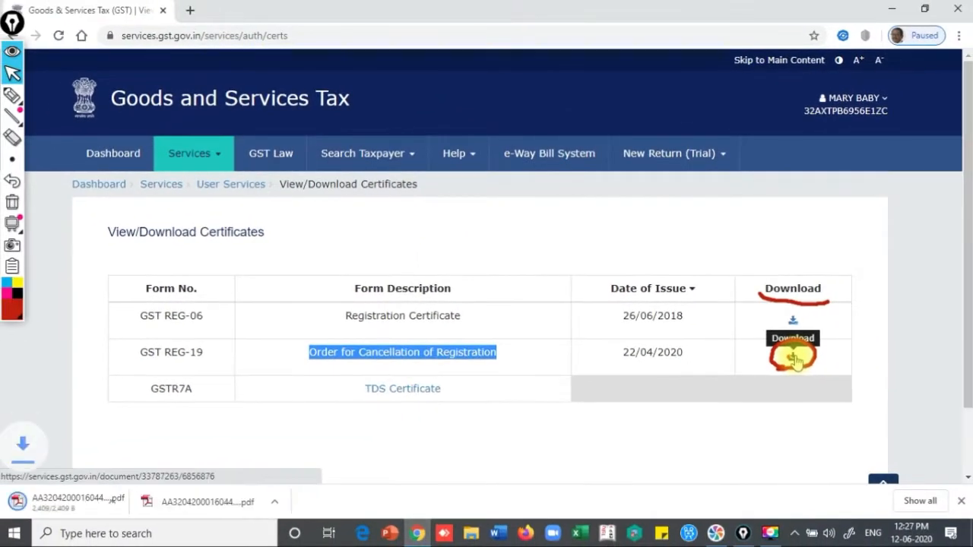
Open the downloaded REG-19 cancellation order PDF and scroll to its effective date and tax table
{"action": "left_click", "coordinate": [246, 503]}
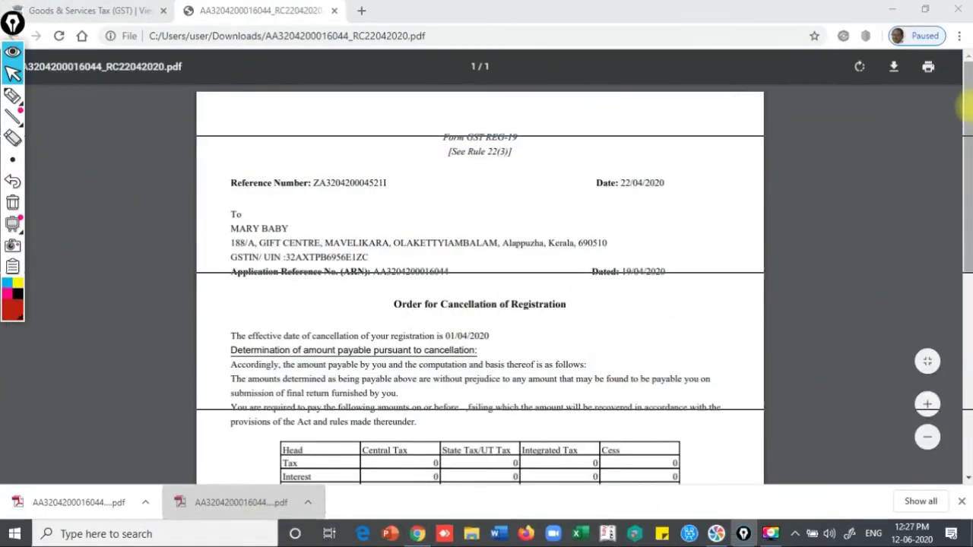
{"action": "mouse_move", "coordinate": [969, 113]}
{"action": "left_mouse_down"}
{"action": "mouse_move", "coordinate": [971, 139]}
{"action": "mouse_move", "coordinate": [971, 122]}
{"action": "left_mouse_up"}
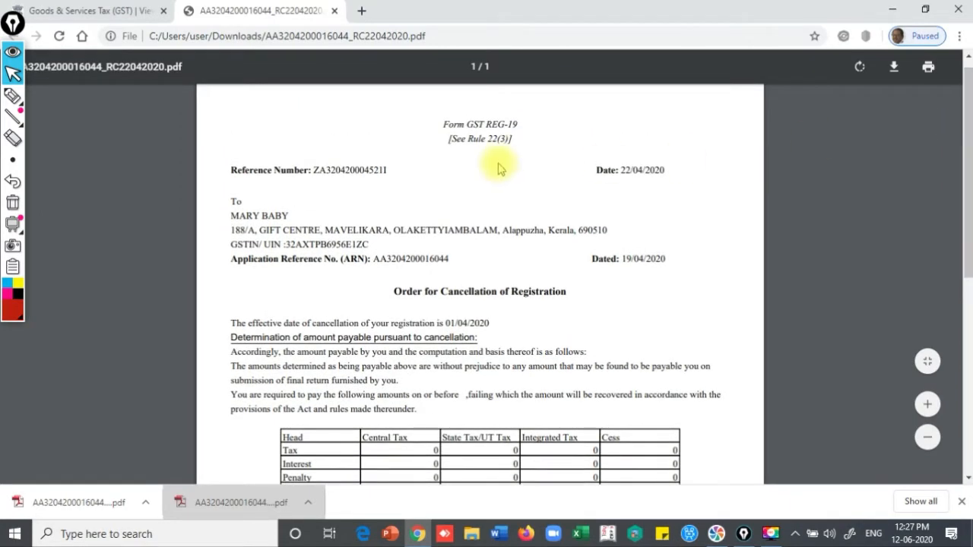
{"action": "left_click_drag", "start_coordinate": [967, 167], "coordinate": [967, 229]}
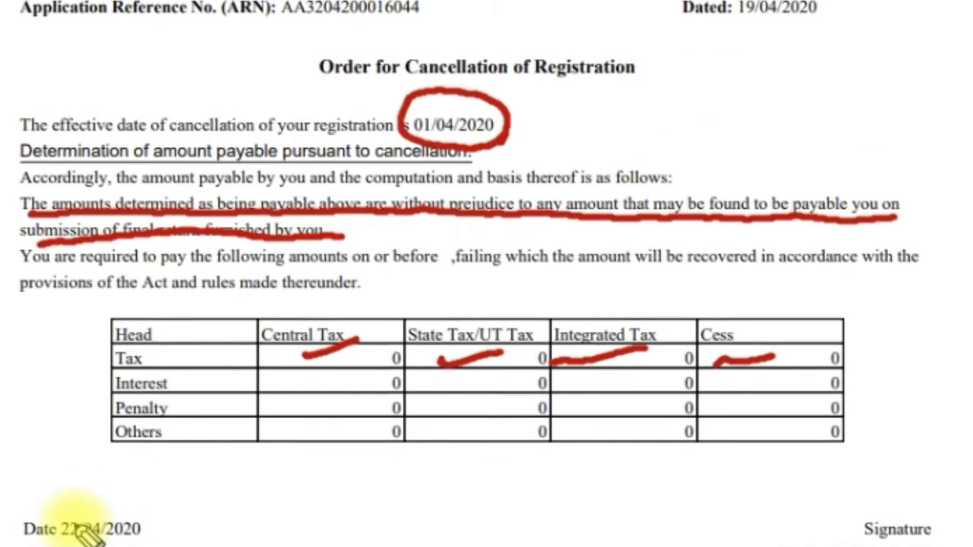
Handwrite 'Final Return 19/7/2020' in red below the order's table
{"action": "mouse_move", "coordinate": [255, 483]}
{"action": "left_mouse_down"}
{"action": "mouse_move", "coordinate": [211, 528]}
{"action": "mouse_move", "coordinate": [257, 505]}
{"action": "mouse_move", "coordinate": [353, 489]}
{"action": "mouse_move", "coordinate": [261, 511]}
{"action": "mouse_move", "coordinate": [289, 488]}
{"action": "left_mouse_up"}
{"action": "mouse_move", "coordinate": [295, 473]}
{"action": "left_mouse_down"}
{"action": "mouse_move", "coordinate": [341, 450]}
{"action": "mouse_move", "coordinate": [380, 449]}
{"action": "mouse_move", "coordinate": [428, 417]}
{"action": "left_mouse_up"}
{"action": "left_click_drag", "start_coordinate": [355, 487], "coordinate": [363, 511]}
{"action": "mouse_move", "coordinate": [401, 465]}
{"action": "left_mouse_down"}
{"action": "mouse_move", "coordinate": [397, 495]}
{"action": "mouse_move", "coordinate": [435, 482]}
{"action": "left_mouse_up"}
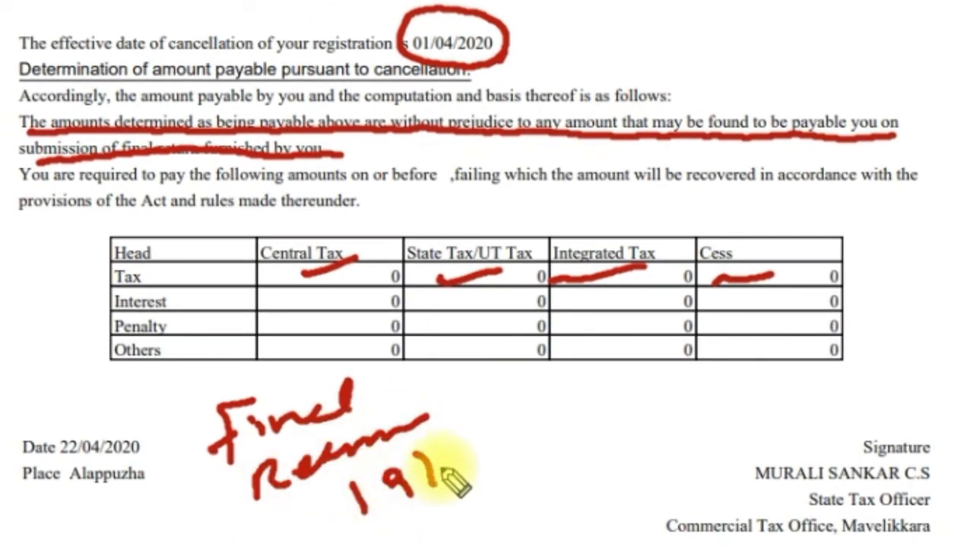
{"action": "left_click_drag", "start_coordinate": [445, 447], "coordinate": [460, 487]}
{"action": "left_click_drag", "start_coordinate": [480, 422], "coordinate": [477, 467]}
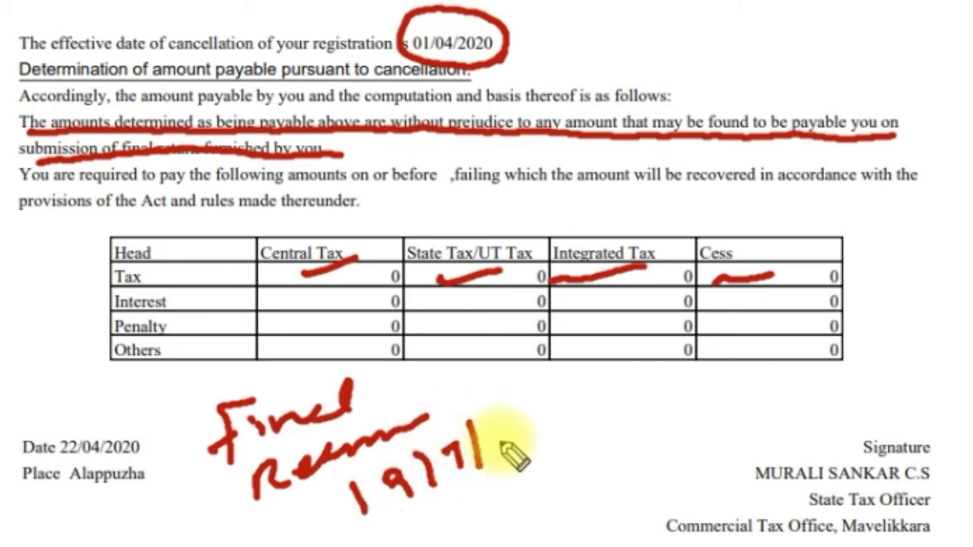
{"action": "mouse_move", "coordinate": [492, 430]}
{"action": "left_mouse_down"}
{"action": "mouse_move", "coordinate": [520, 456]}
{"action": "mouse_move", "coordinate": [535, 428]}
{"action": "left_mouse_up"}
{"action": "mouse_move", "coordinate": [561, 420]}
{"action": "left_mouse_down"}
{"action": "mouse_move", "coordinate": [591, 435]}
{"action": "mouse_move", "coordinate": [602, 415]}
{"action": "left_mouse_up"}
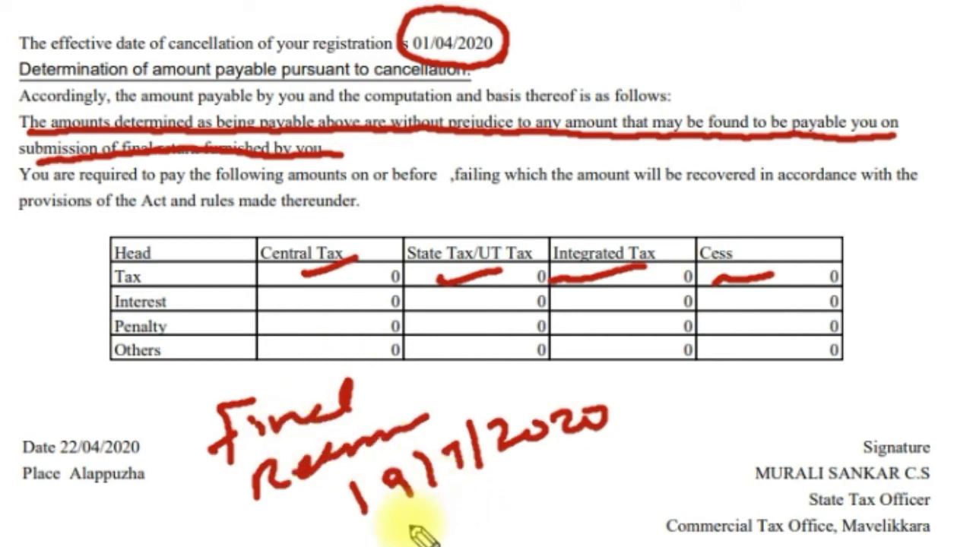
Underline the handwritten date 19/7/2020 and add extra marks beneath it
{"action": "left_click_drag", "start_coordinate": [404, 532], "coordinate": [604, 417]}
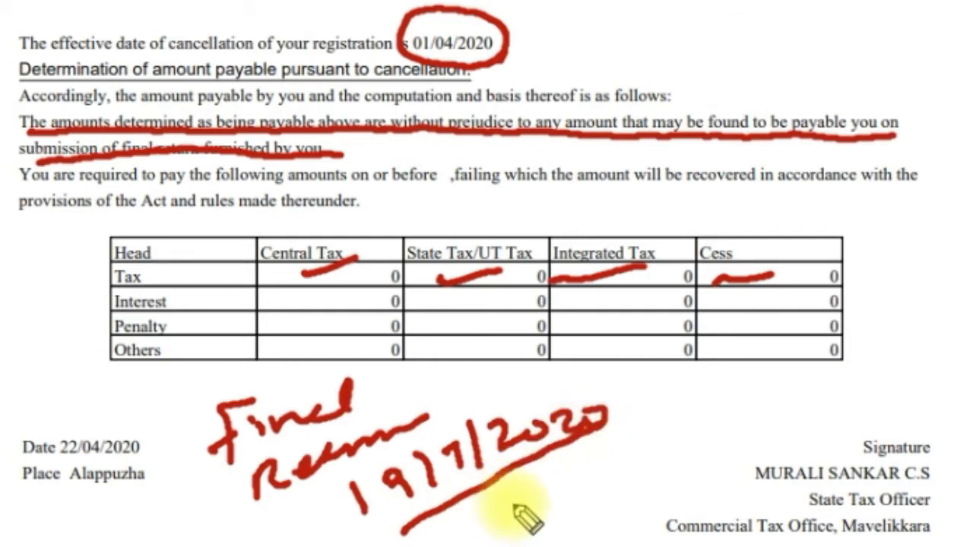
{"action": "left_click_drag", "start_coordinate": [513, 498], "coordinate": [524, 532]}
{"action": "mouse_move", "coordinate": [549, 491]}
{"action": "left_mouse_down"}
{"action": "mouse_move", "coordinate": [593, 455]}
{"action": "mouse_move", "coordinate": [610, 465]}
{"action": "mouse_move", "coordinate": [644, 452]}
{"action": "left_mouse_up"}
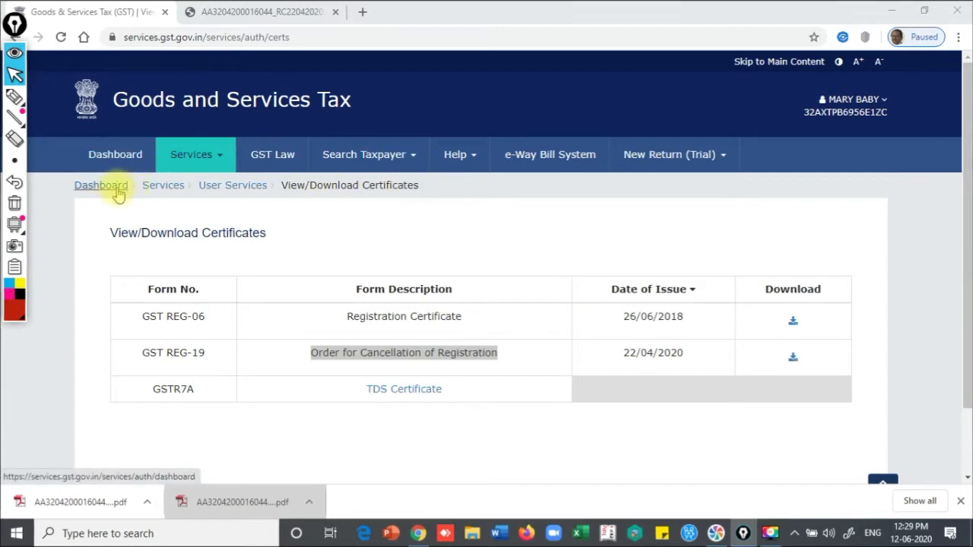
Go to Services > Returns > Annual Return to reach the File Annual Returns page
{"action": "left_click", "coordinate": [197, 153]}
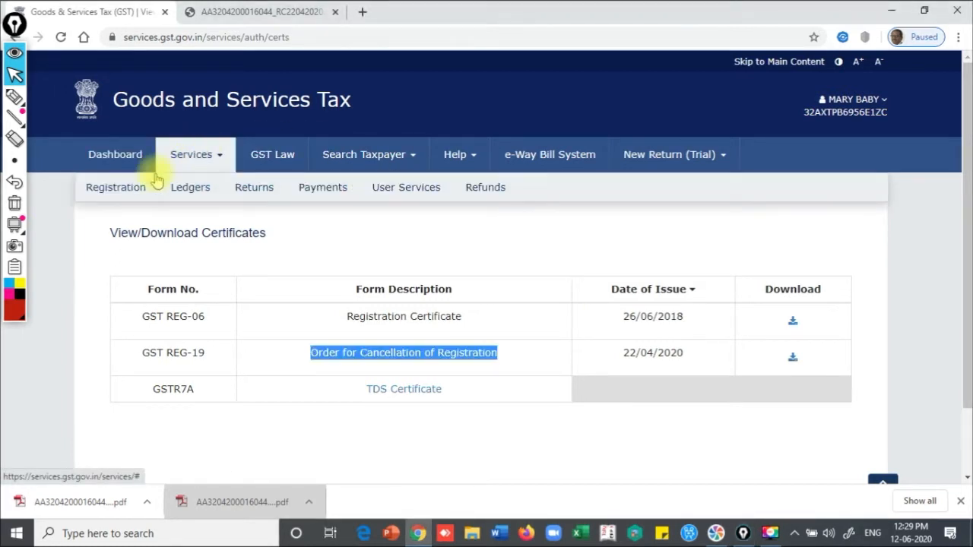
{"action": "mouse_move", "coordinate": [181, 196]}
{"action": "mouse_move", "coordinate": [256, 190]}
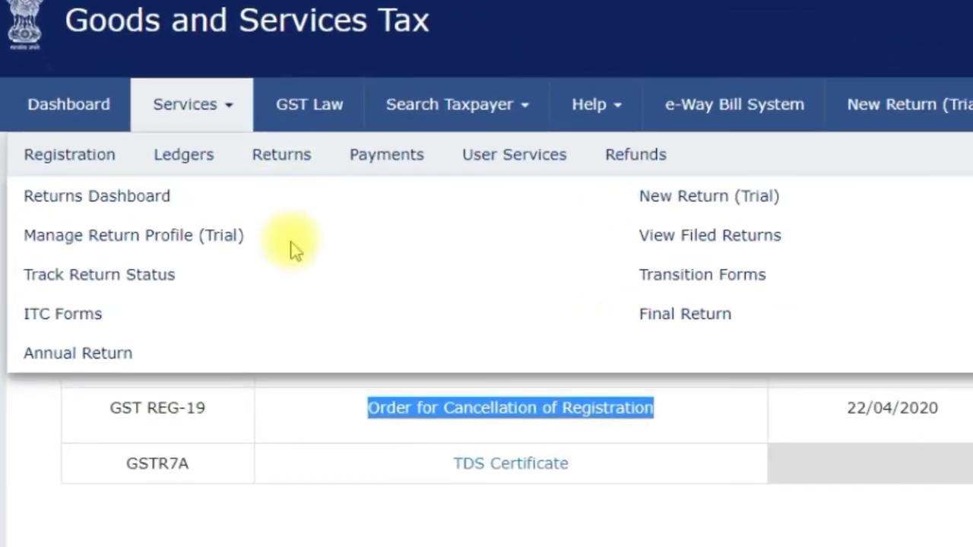
{"action": "mouse_move", "coordinate": [209, 156]}
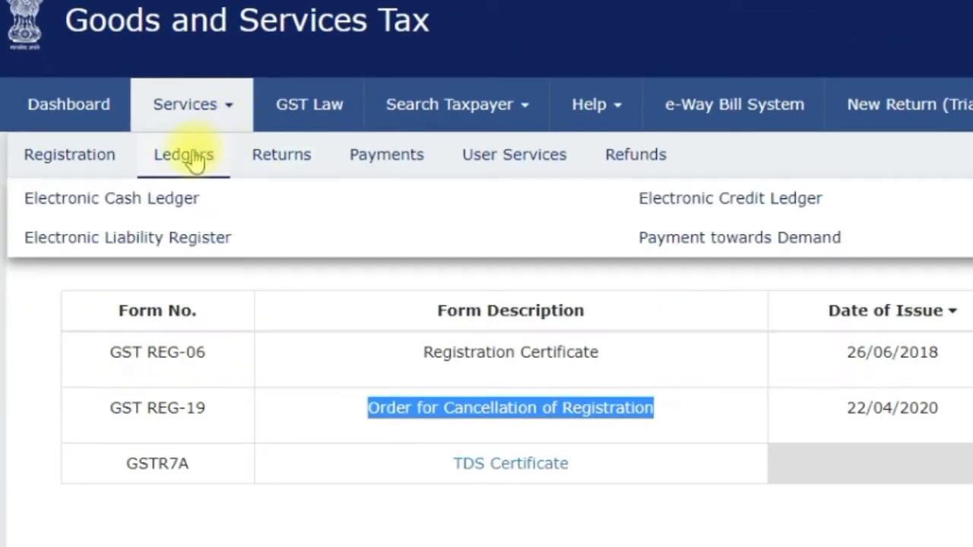
{"action": "mouse_move", "coordinate": [299, 168]}
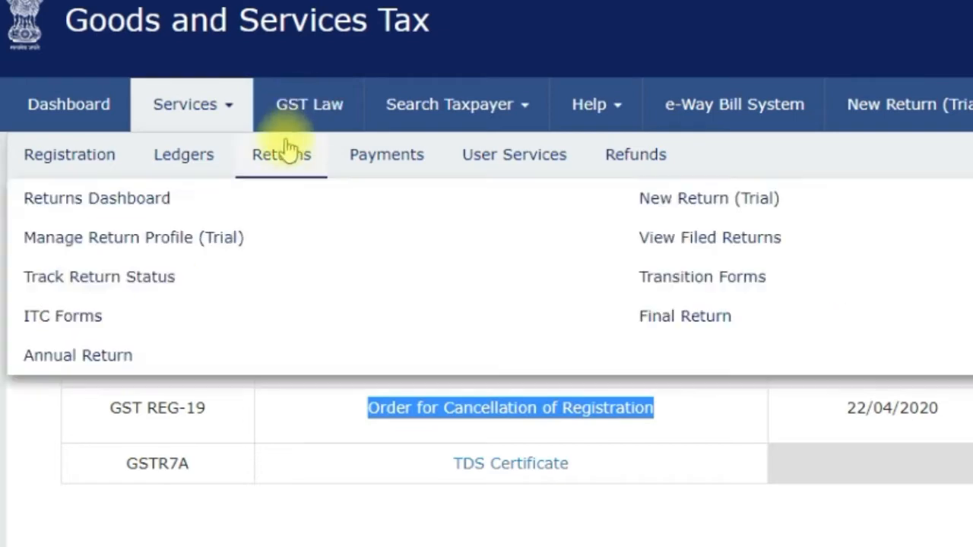
{"action": "left_click", "coordinate": [110, 355]}
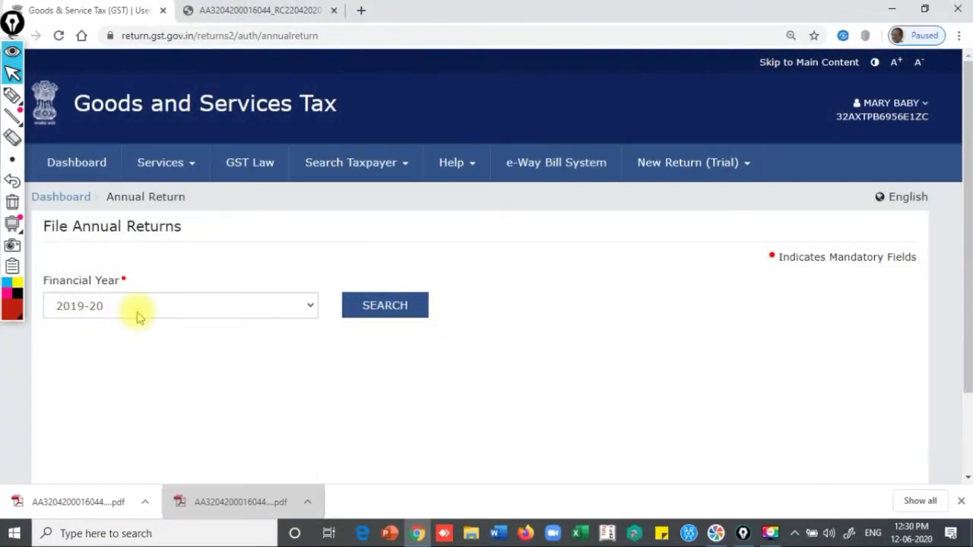
Search annual returns for financial year 2018-19 and review the results
{"action": "left_click", "coordinate": [139, 312]}
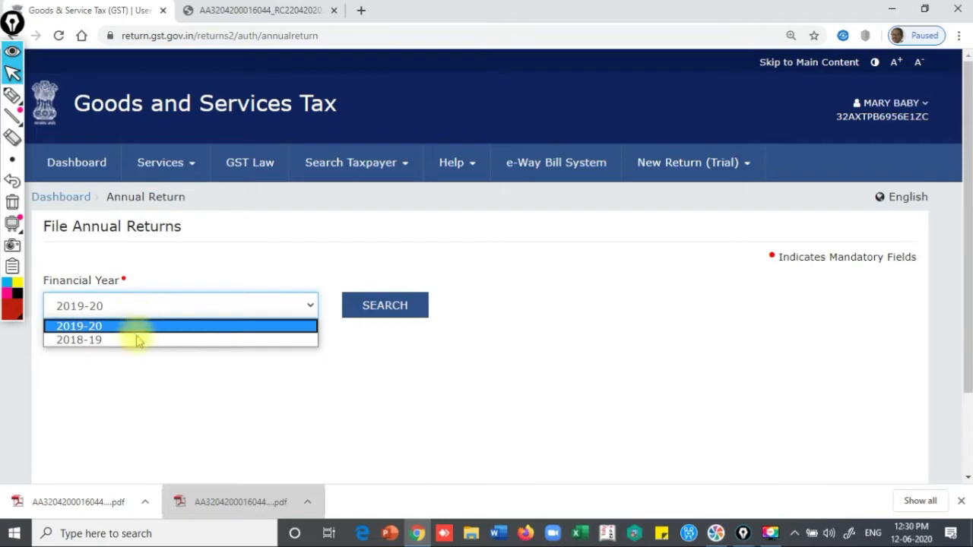
{"action": "left_click", "coordinate": [133, 341]}
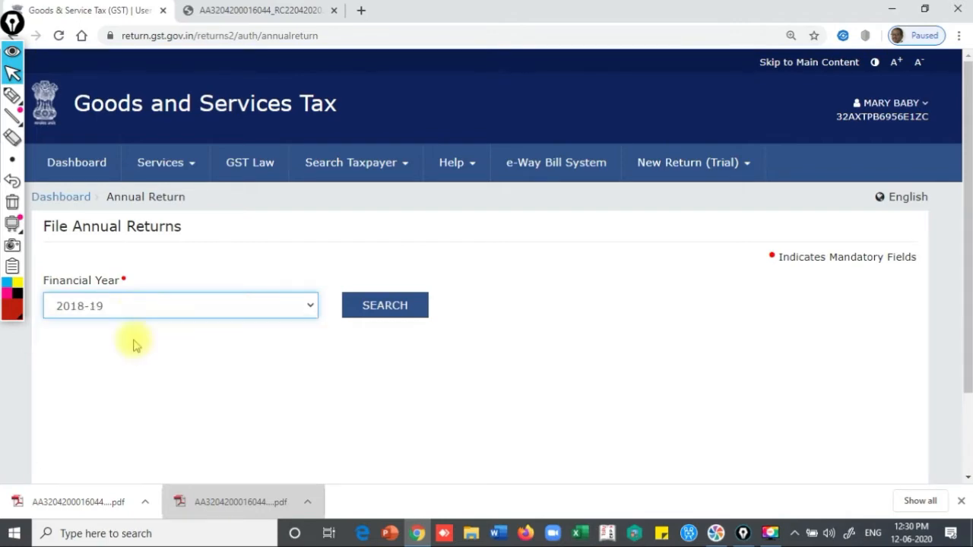
{"action": "left_click", "coordinate": [384, 305]}
{"action": "left_click_drag", "start_coordinate": [962, 143], "coordinate": [965, 291]}
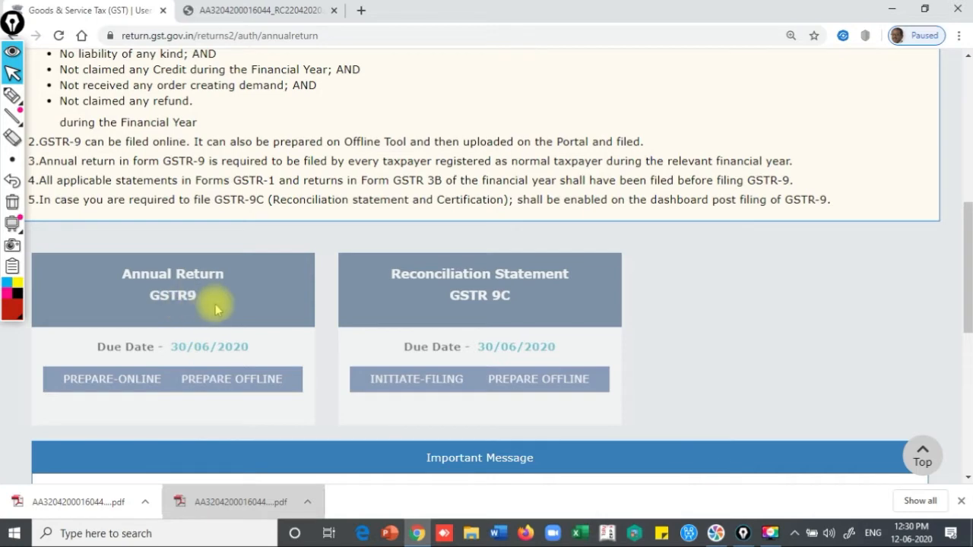
{"action": "left_click_drag", "start_coordinate": [967, 289], "coordinate": [947, 157]}
Search annual returns for financial year 2019-20 and scroll to the GSTR9 tile
{"action": "left_click", "coordinate": [159, 363]}
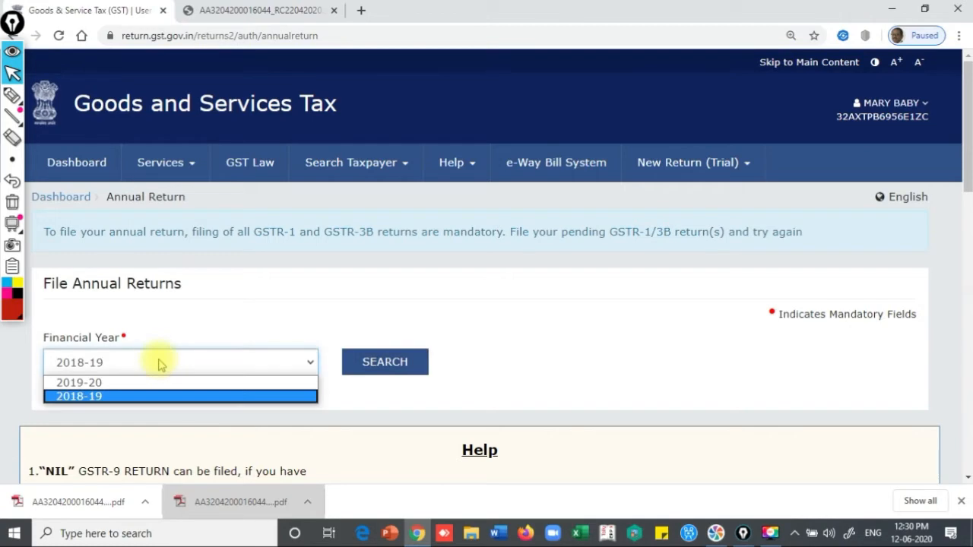
{"action": "left_click", "coordinate": [146, 382]}
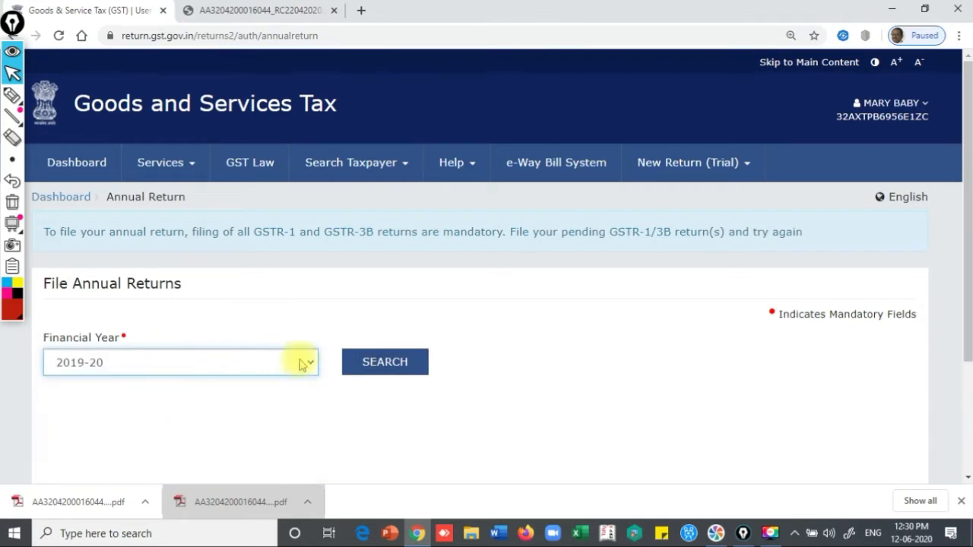
{"action": "left_click", "coordinate": [366, 369]}
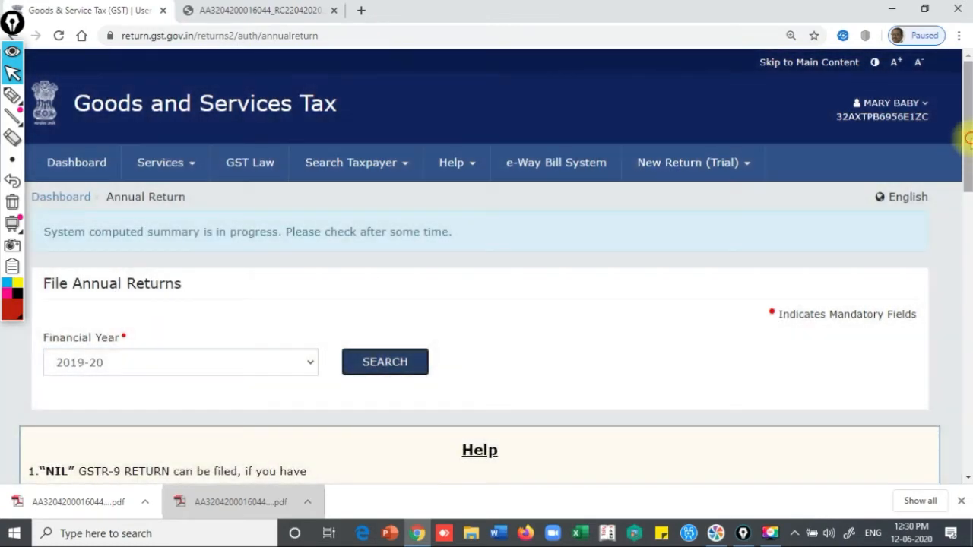
{"action": "left_click_drag", "start_coordinate": [969, 138], "coordinate": [968, 256]}
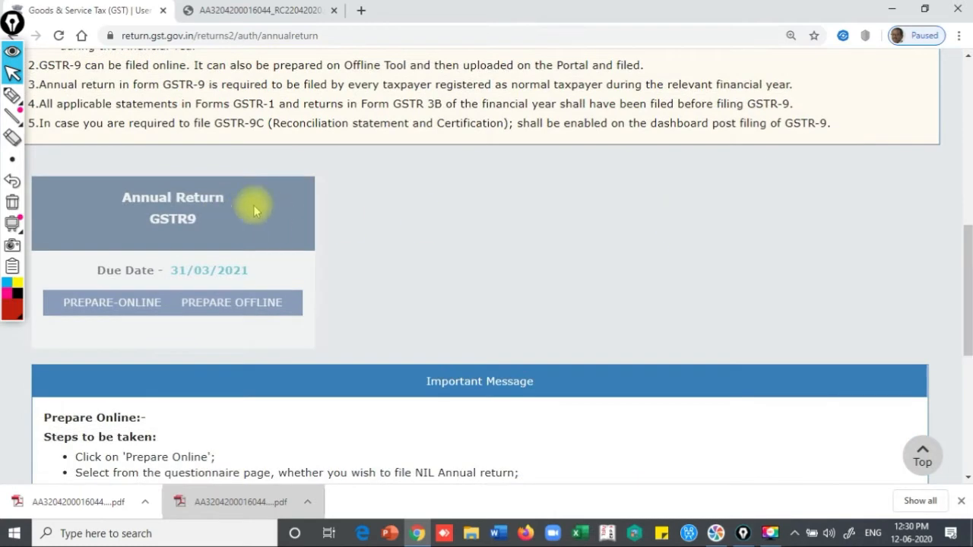
{"action": "scroll", "coordinate": [964, 173], "scroll_direction": "up", "scroll_amount": 3}
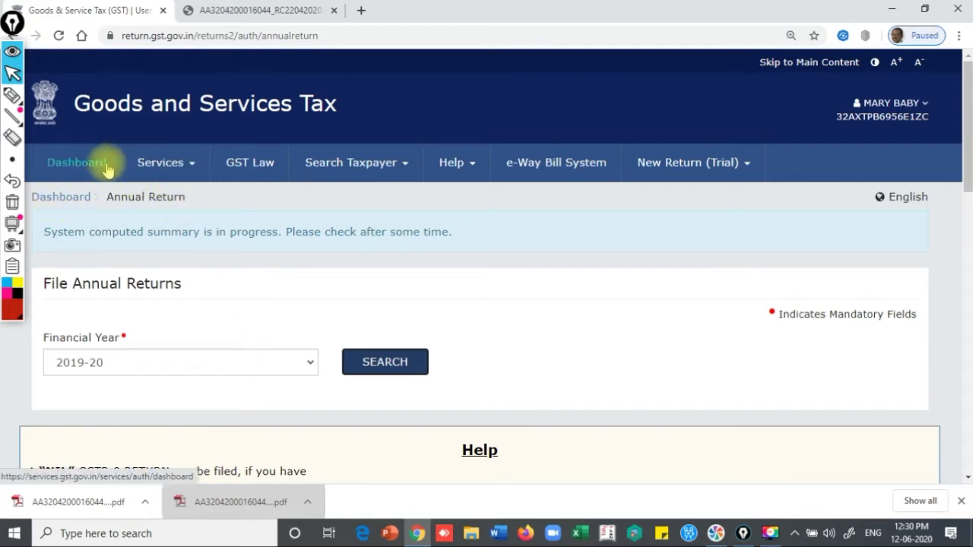
Open the Final Return page and highlight the GSTR 10 due date 22/07/2020
{"action": "left_click", "coordinate": [161, 163]}
{"action": "mouse_move", "coordinate": [247, 206]}
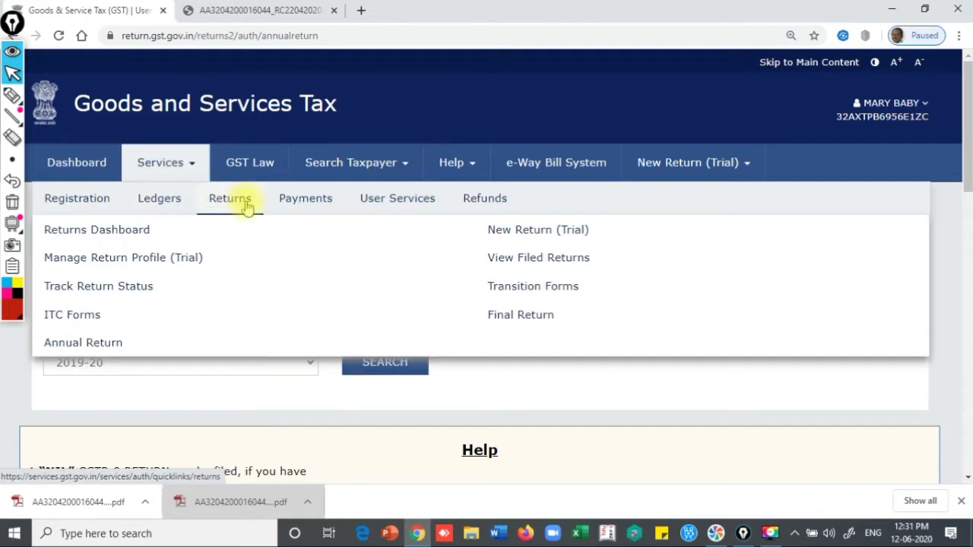
{"action": "left_click", "coordinate": [507, 315]}
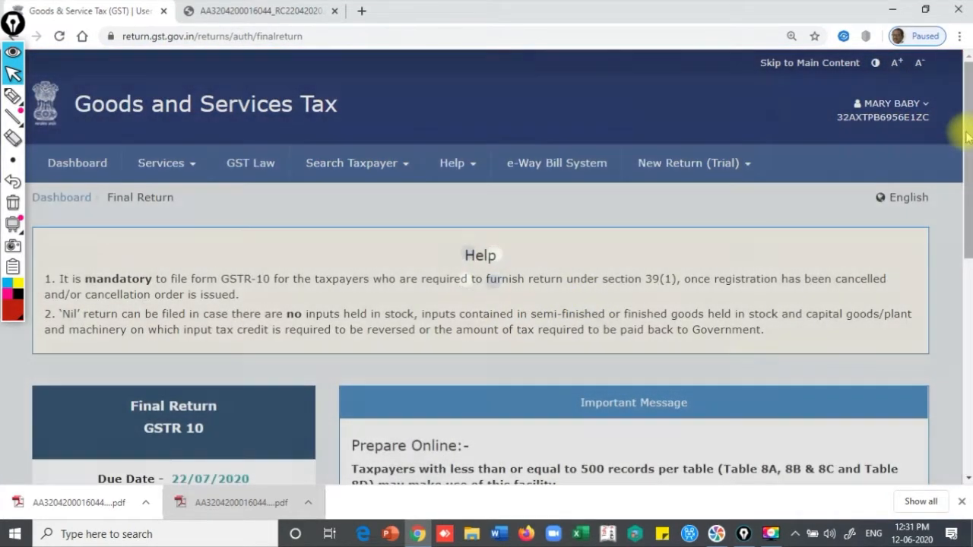
{"action": "left_click_drag", "start_coordinate": [969, 138], "coordinate": [966, 217]}
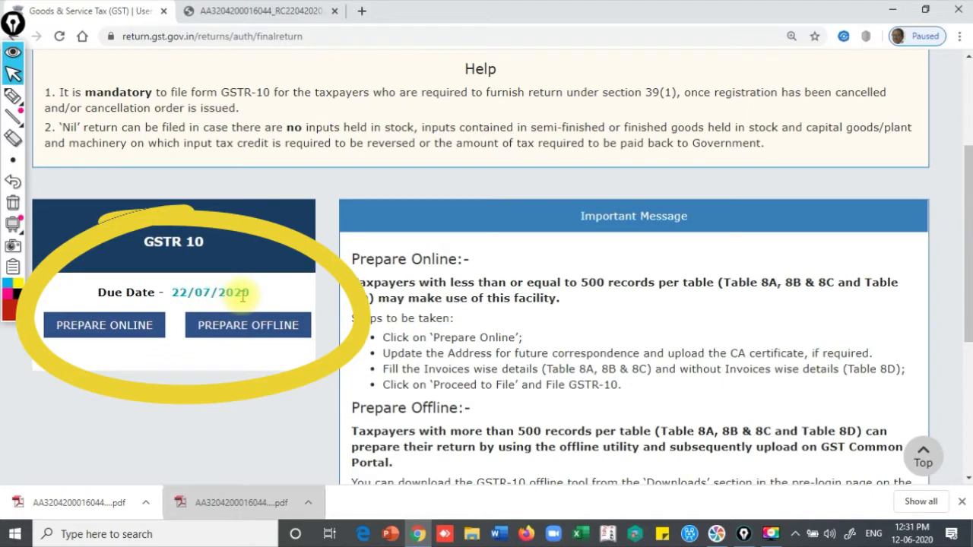
{"action": "left_click_drag", "start_coordinate": [174, 292], "coordinate": [259, 302]}
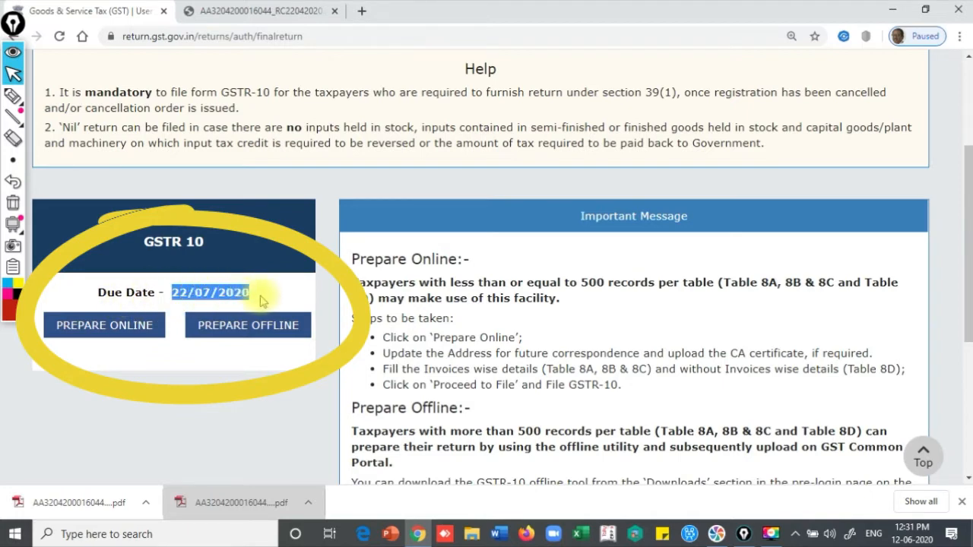
Highlight the order date 22/04/2020 in the REG-19 PDF, then return to the GSTR 10 page
{"action": "left_click", "coordinate": [242, 504]}
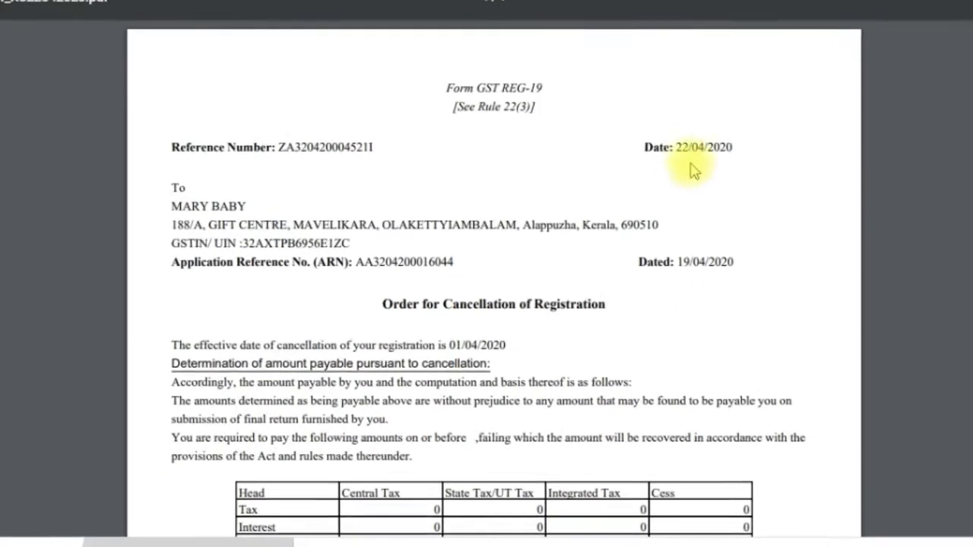
{"action": "left_click_drag", "start_coordinate": [674, 146], "coordinate": [740, 143]}
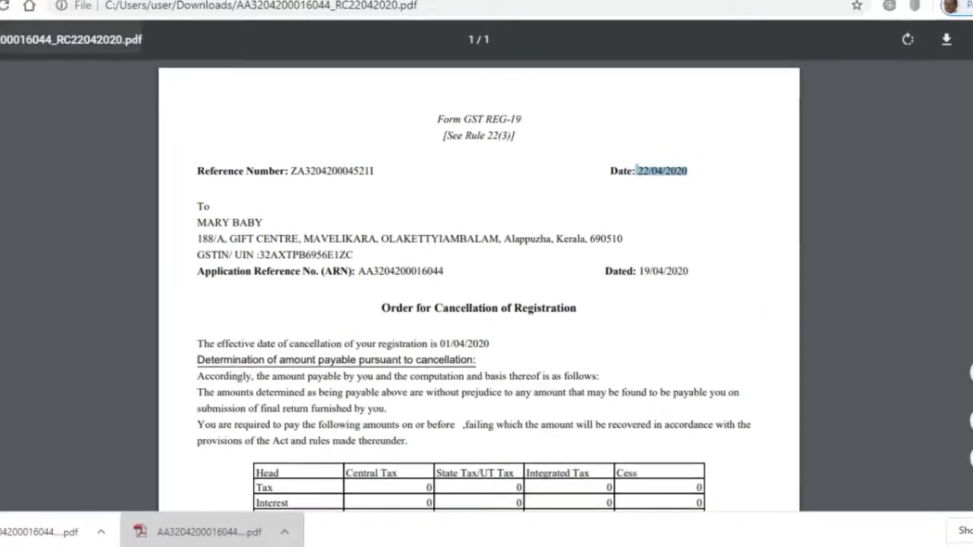
{"action": "left_click", "coordinate": [91, 13]}
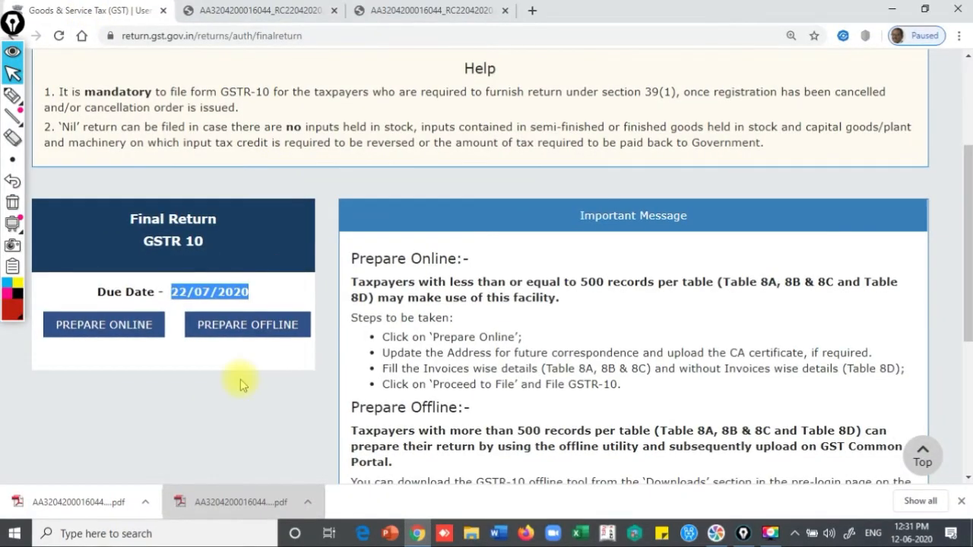
{"action": "left_click", "coordinate": [126, 391]}
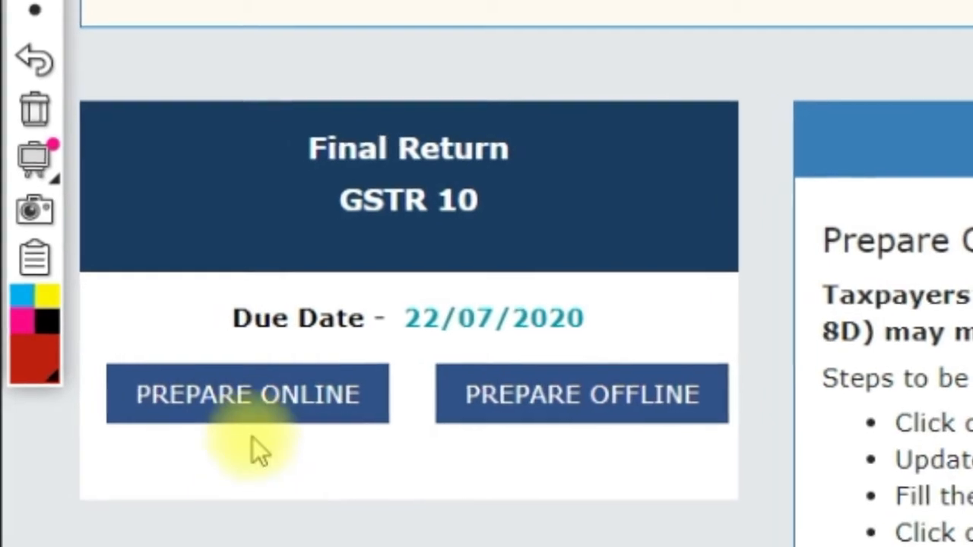
Prepare GSTR 10 online and scroll through the Not Filed form's 8A–8D and 9 & 10 tiles
{"action": "left_click", "coordinate": [259, 401]}
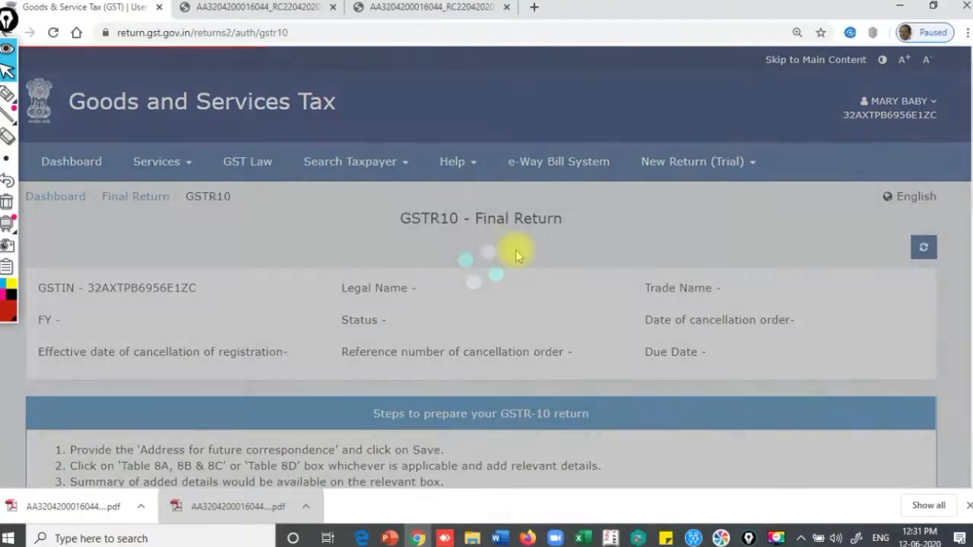
{"action": "scroll", "coordinate": [965, 164], "scroll_direction": "down", "scroll_amount": 2}
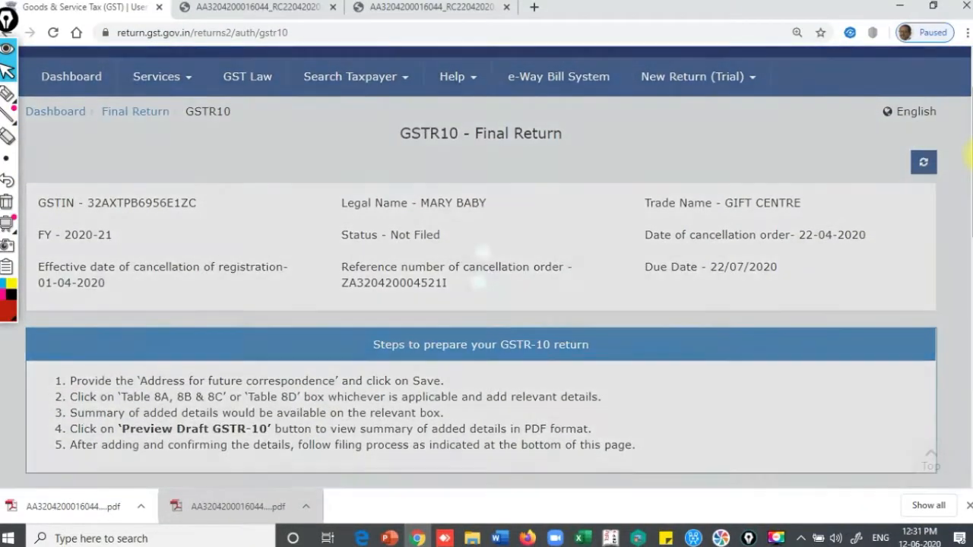
{"action": "left_click_drag", "start_coordinate": [972, 163], "coordinate": [971, 187]}
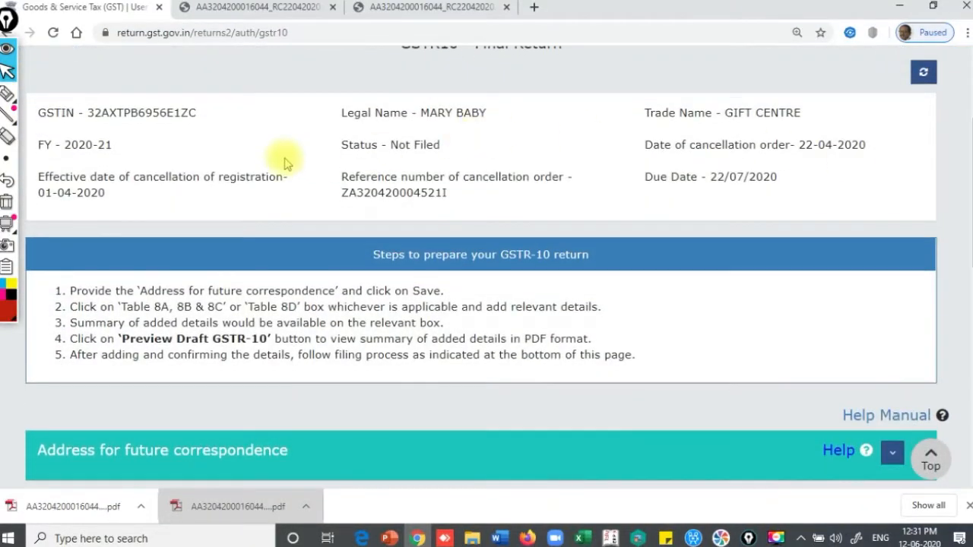
{"action": "left_click_drag", "start_coordinate": [966, 163], "coordinate": [971, 238]}
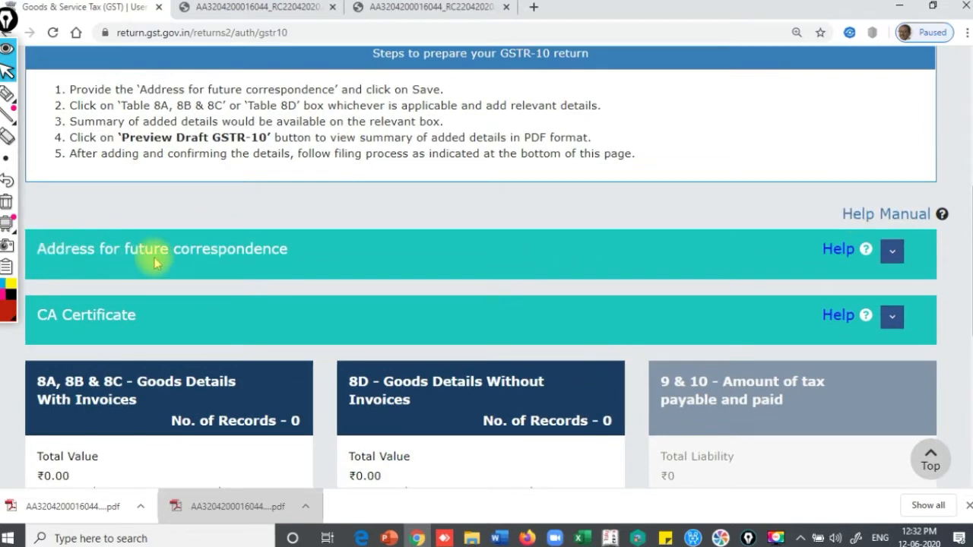
{"action": "left_click", "coordinate": [840, 251]}
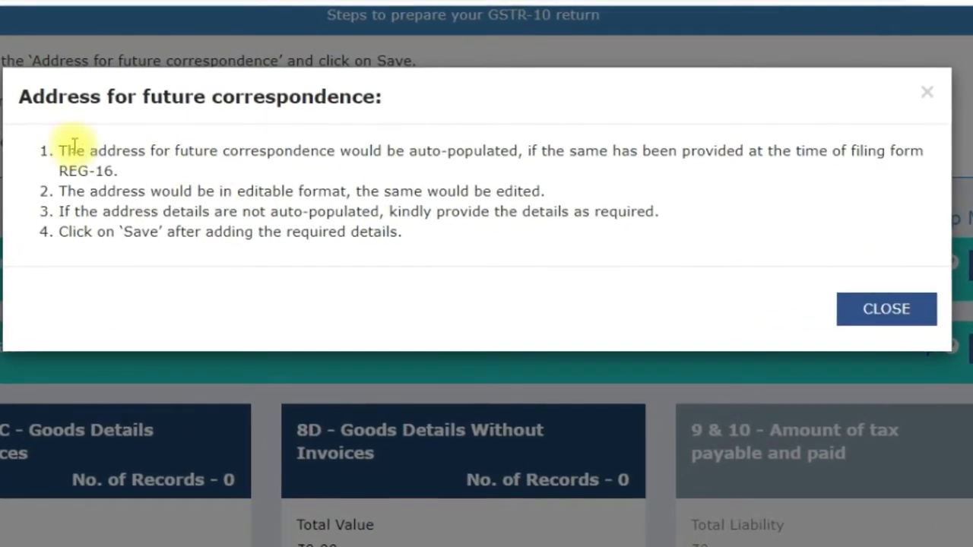
{"action": "left_click_drag", "start_coordinate": [63, 147], "coordinate": [130, 169]}
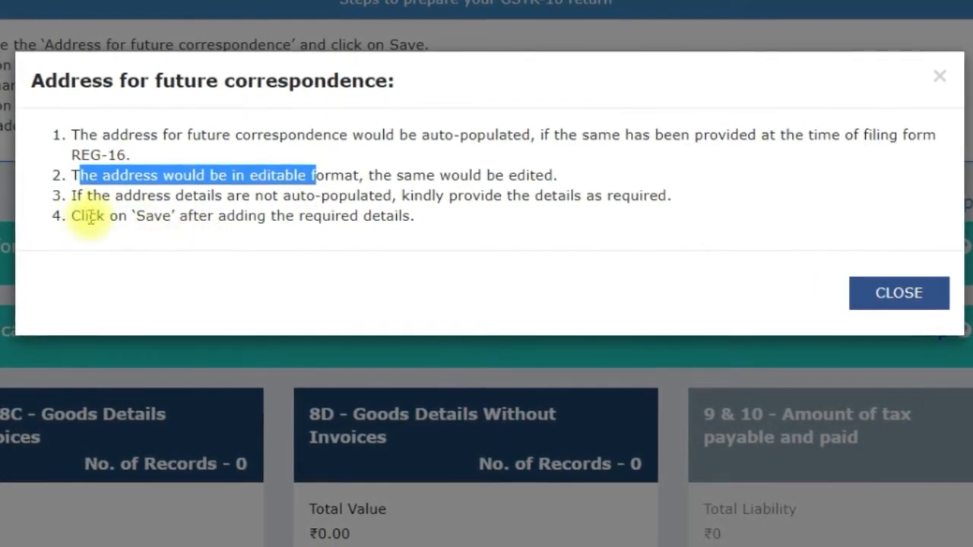
{"action": "left_click_drag", "start_coordinate": [70, 195], "coordinate": [586, 192]}
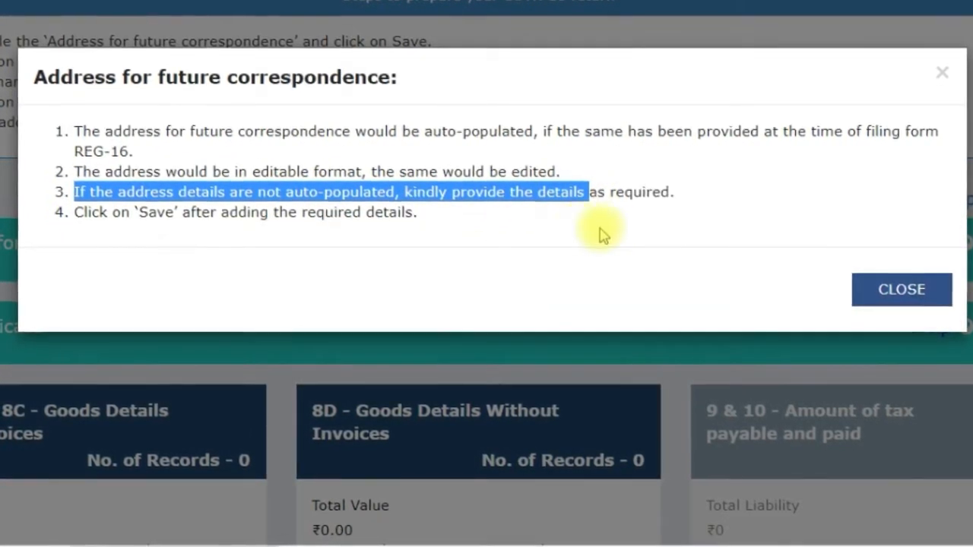
{"action": "left_click", "coordinate": [885, 283]}
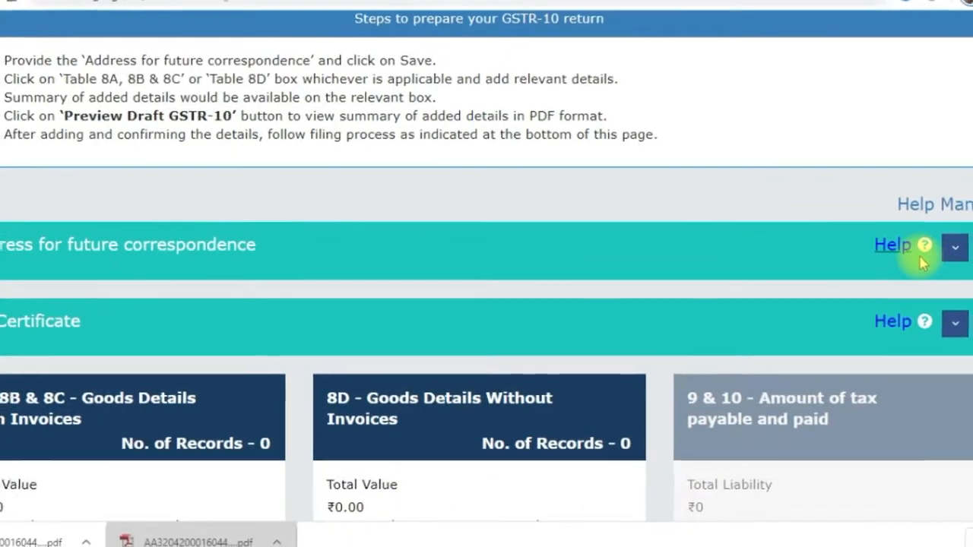
{"action": "left_click", "coordinate": [967, 245]}
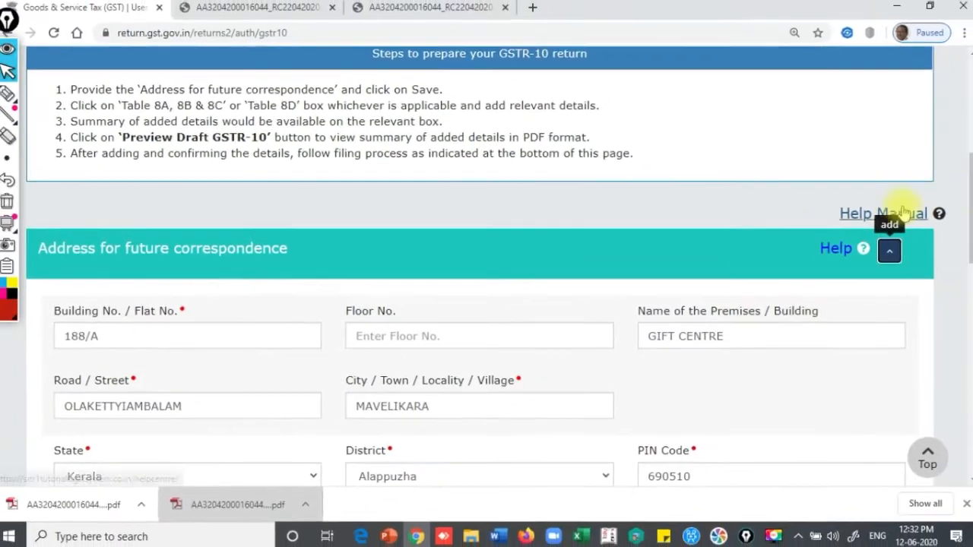
{"action": "left_click_drag", "start_coordinate": [966, 202], "coordinate": [966, 245]}
{"action": "scroll", "coordinate": [967, 245], "scroll_direction": "down", "scroll_amount": 2}
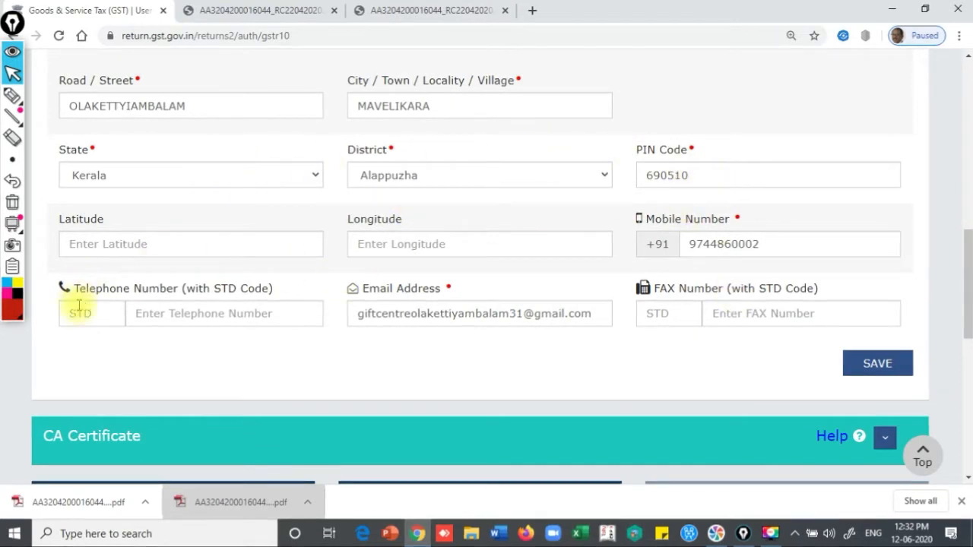
{"action": "left_click_drag", "start_coordinate": [969, 316], "coordinate": [969, 215]}
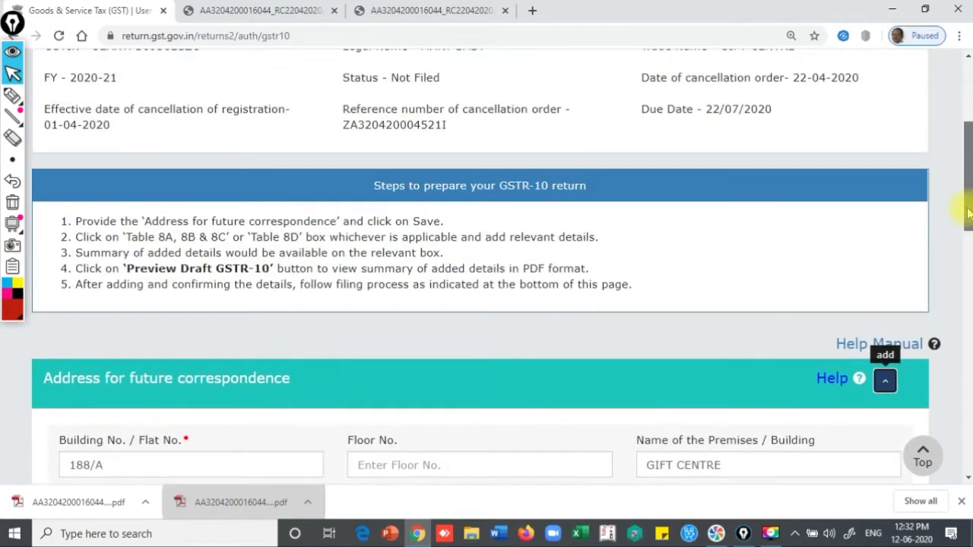
{"action": "left_click", "coordinate": [885, 381]}
{"action": "left_click_drag", "start_coordinate": [969, 221], "coordinate": [969, 304]}
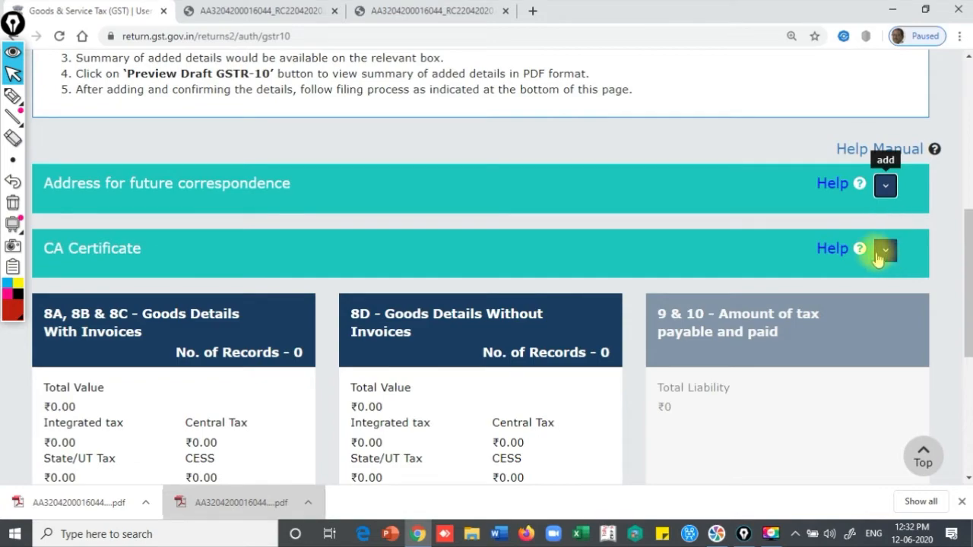
{"action": "left_click", "coordinate": [837, 251]}
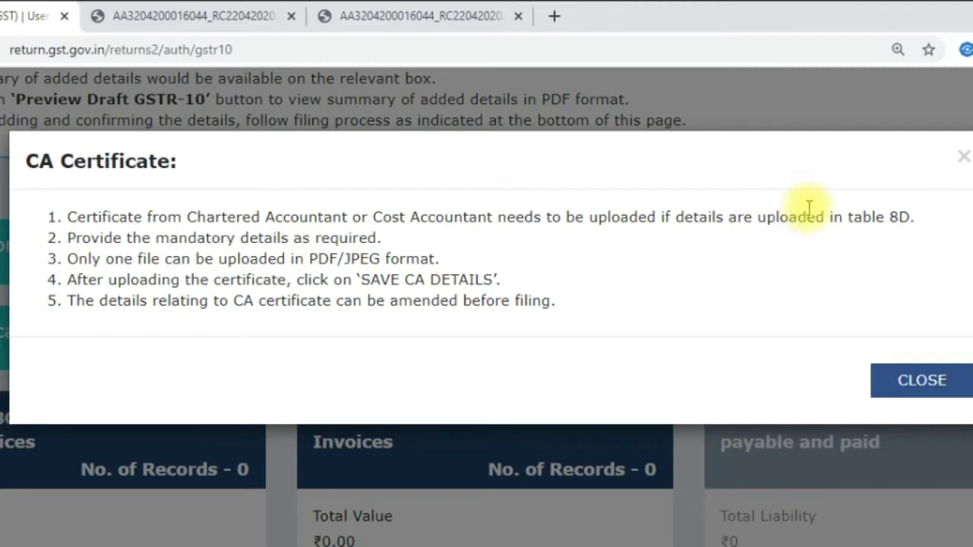
{"action": "left_click_drag", "start_coordinate": [892, 214], "coordinate": [916, 216]}
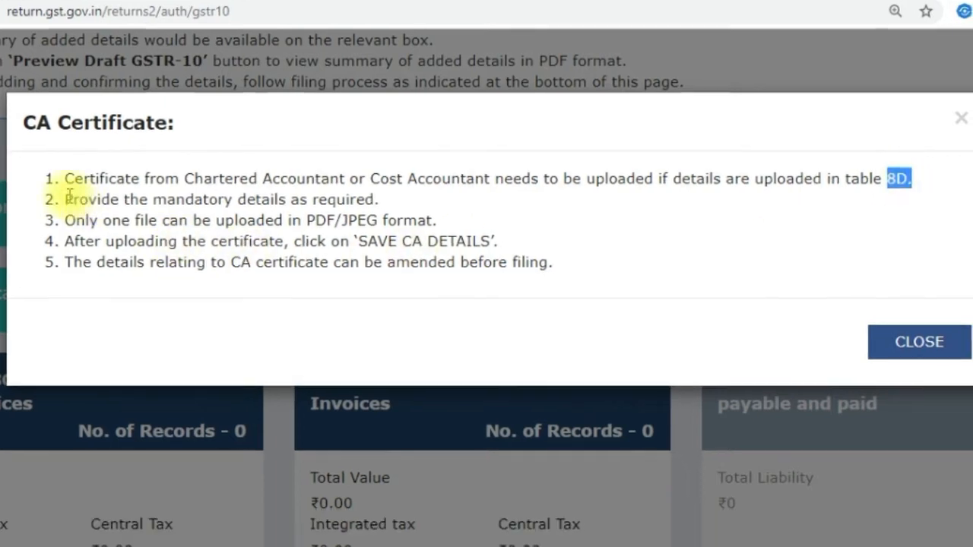
{"action": "left_click_drag", "start_coordinate": [67, 237], "coordinate": [193, 239]}
{"action": "left_click_drag", "start_coordinate": [190, 198], "coordinate": [389, 201]}
{"action": "left_click_drag", "start_coordinate": [73, 212], "coordinate": [335, 207]}
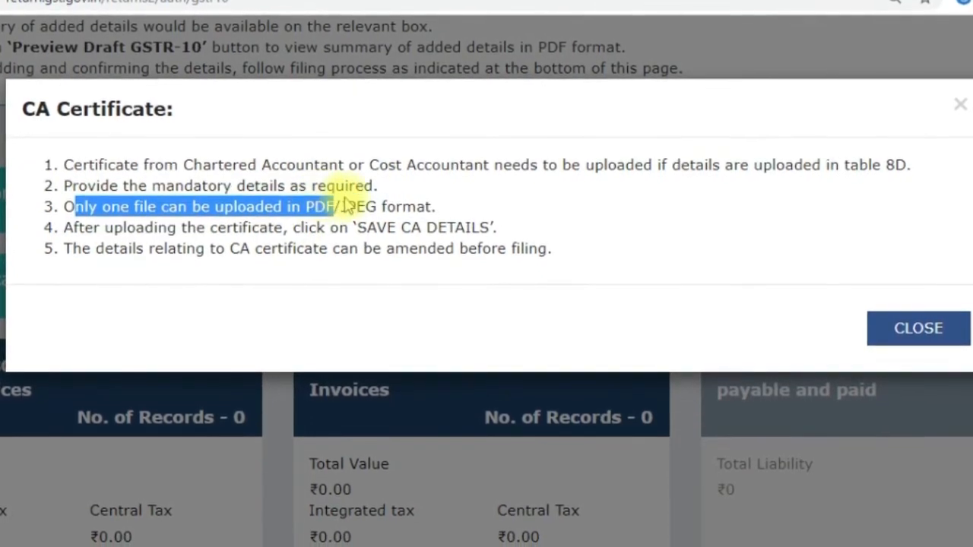
{"action": "left_click", "coordinate": [84, 227]}
{"action": "left_click_drag", "start_coordinate": [86, 224], "coordinate": [499, 217]}
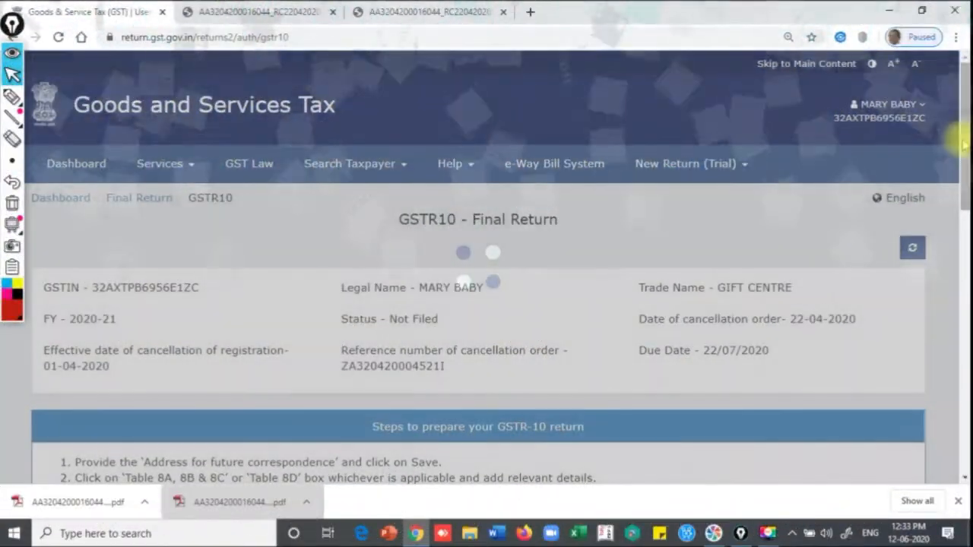
{"action": "left_click_drag", "start_coordinate": [962, 141], "coordinate": [964, 304]}
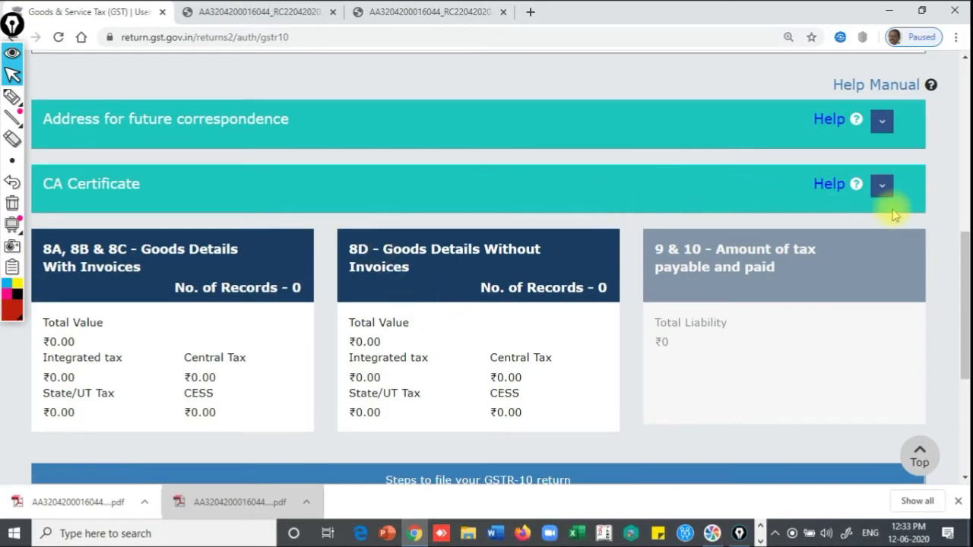
Save the CA Certificate with firm name, CA name and membership number all left blank
{"action": "left_click", "coordinate": [885, 188]}
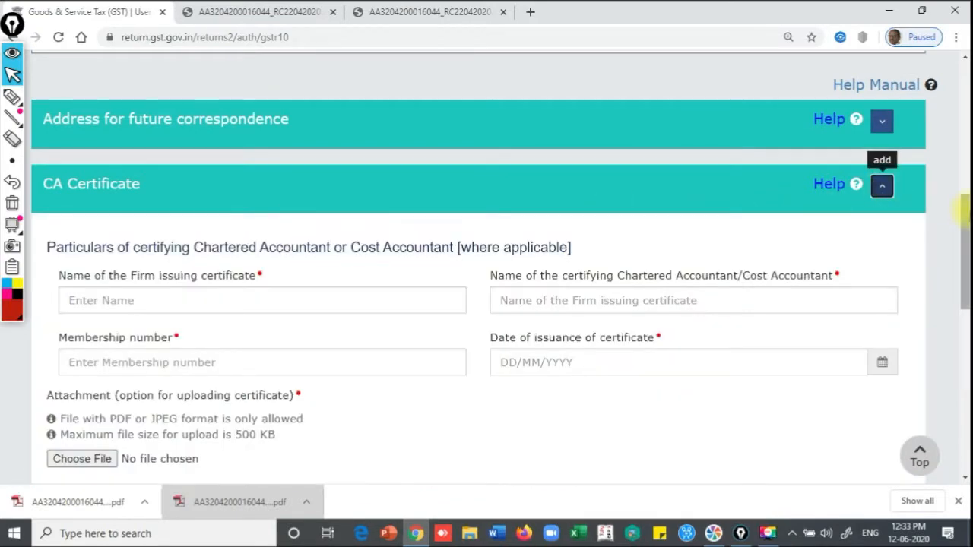
{"action": "left_click_drag", "start_coordinate": [968, 206], "coordinate": [967, 236]}
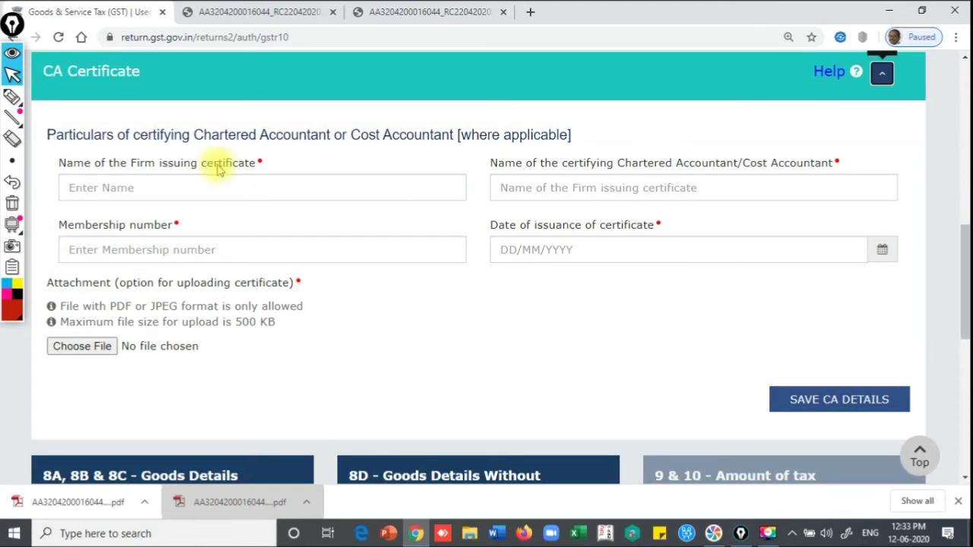
{"action": "left_click", "coordinate": [140, 189]}
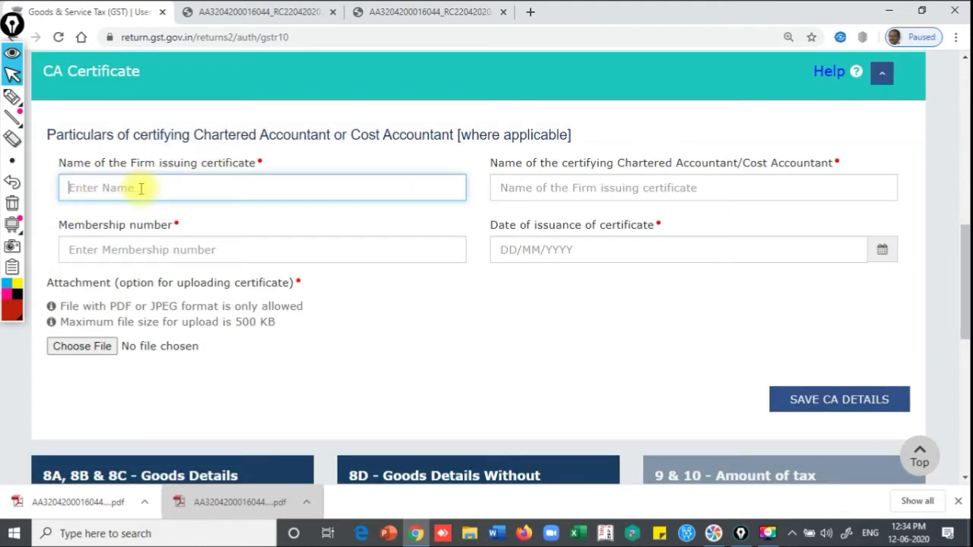
{"action": "left_click", "coordinate": [559, 187]}
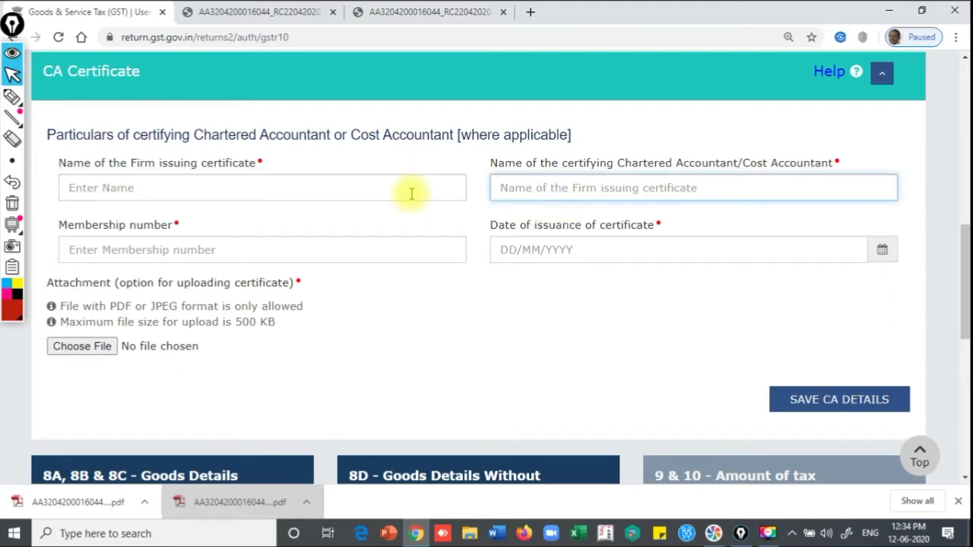
{"action": "left_click", "coordinate": [149, 251]}
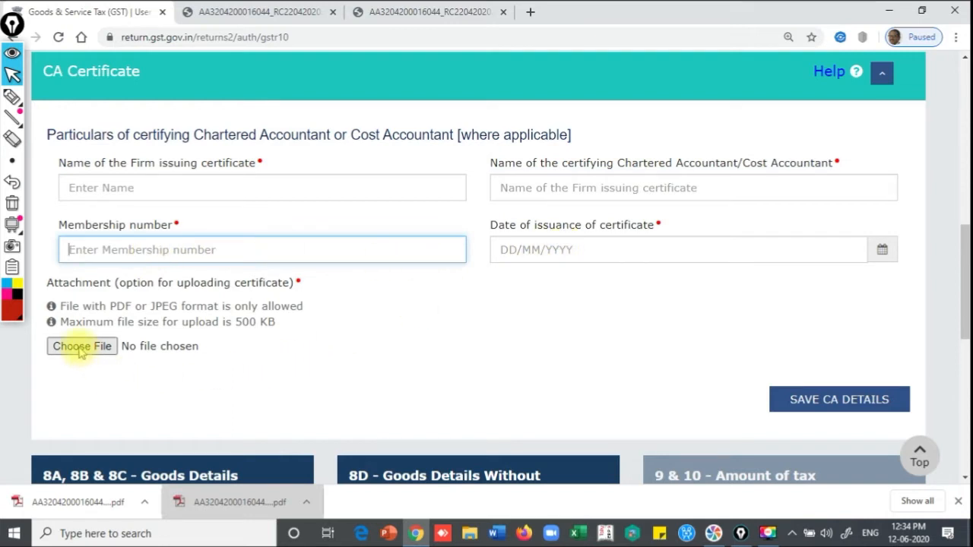
{"action": "left_click", "coordinate": [858, 401]}
{"action": "scroll", "coordinate": [962, 262], "scroll_direction": "up", "scroll_amount": 3}
{"action": "scroll", "coordinate": [963, 262], "scroll_direction": "down", "scroll_amount": 1}
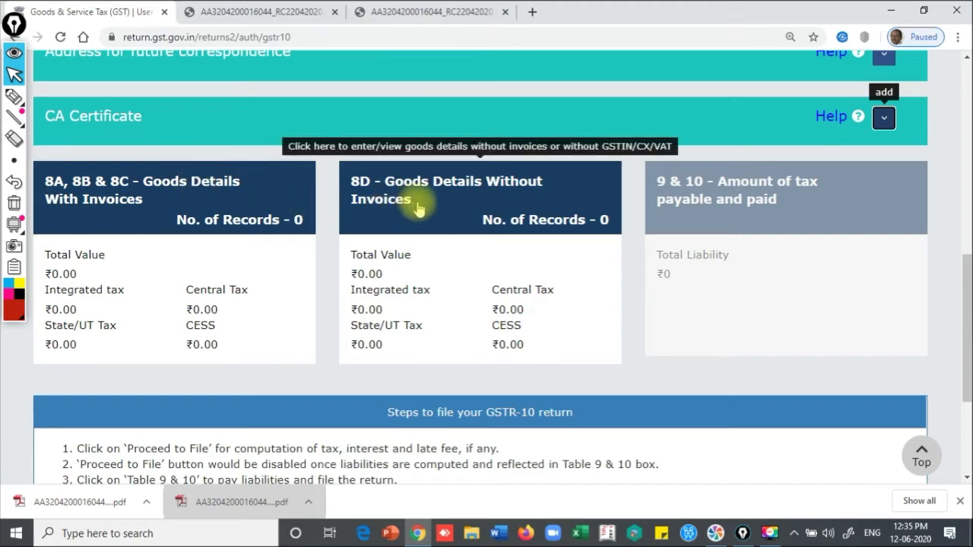
{"action": "left_click", "coordinate": [118, 210]}
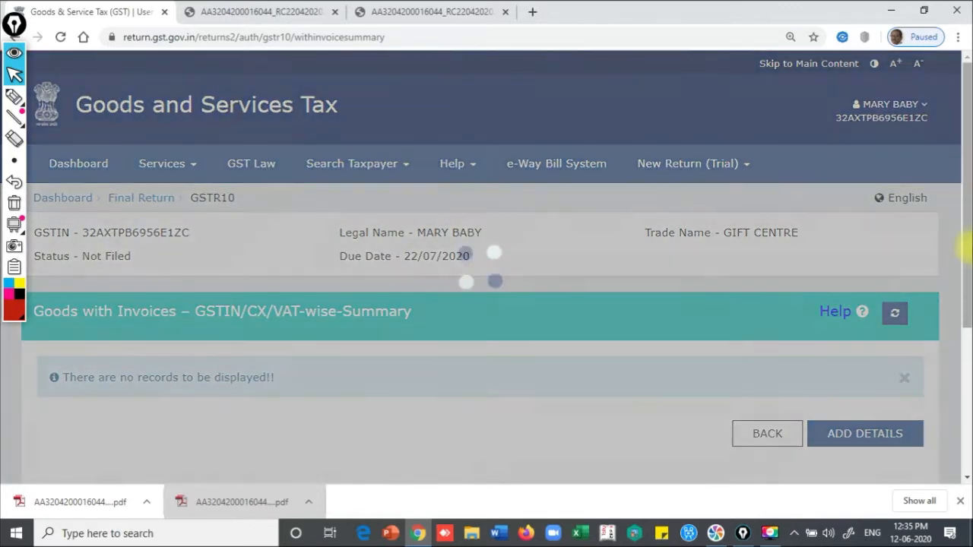
{"action": "scroll", "coordinate": [966, 247], "scroll_direction": "down", "scroll_amount": 2}
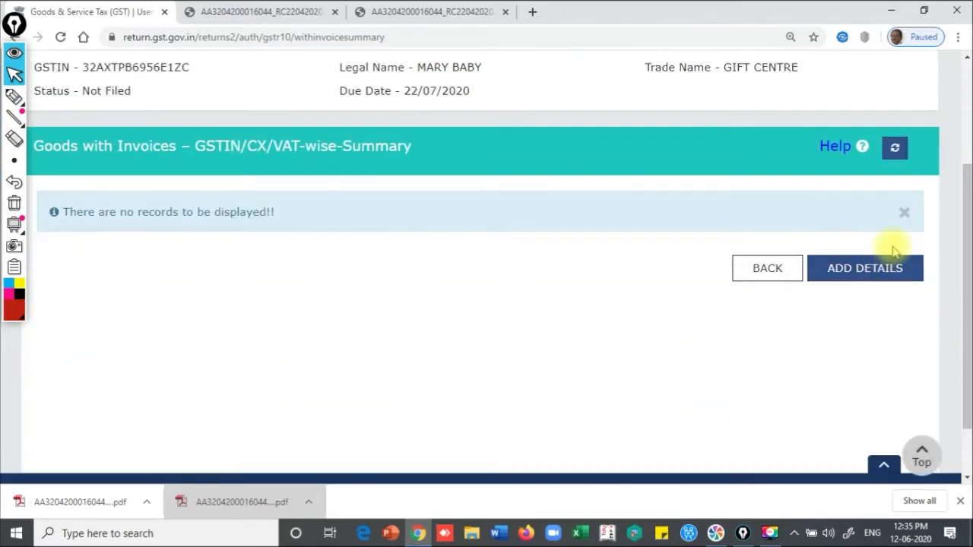
{"action": "left_click", "coordinate": [829, 146]}
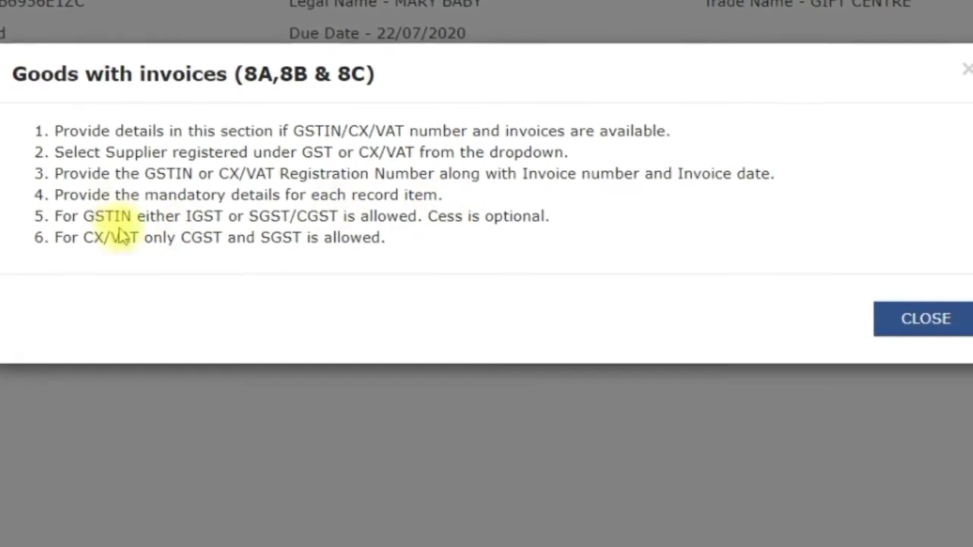
{"action": "left_click", "coordinate": [916, 320]}
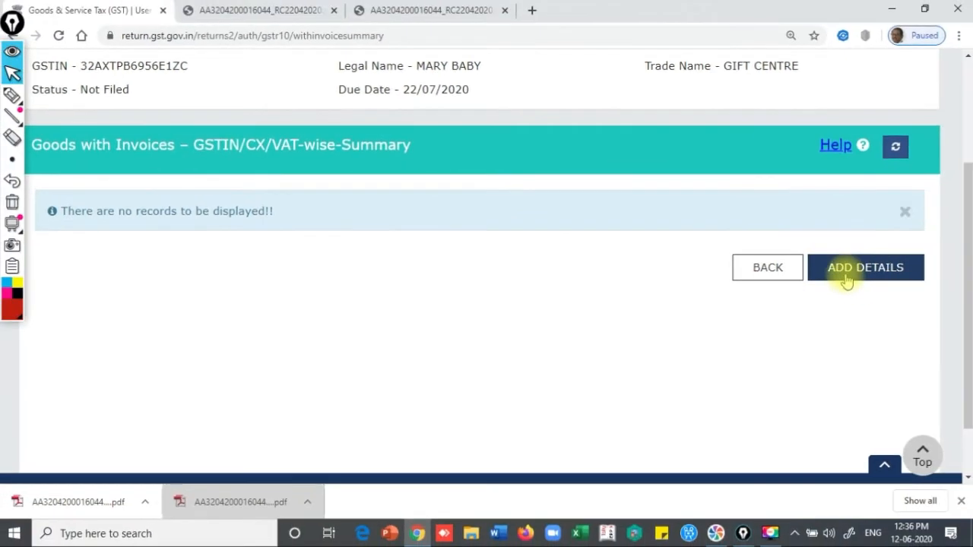
Add a goods-with-invoices entry for tables 8a–8c, keeping the supplier registered under GST
{"action": "left_click", "coordinate": [853, 273]}
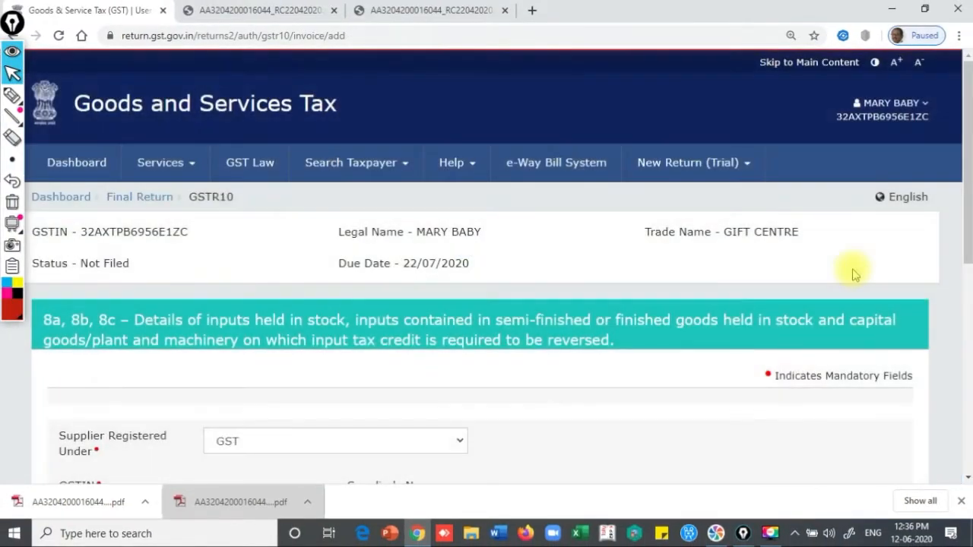
{"action": "left_click_drag", "start_coordinate": [963, 128], "coordinate": [963, 229]}
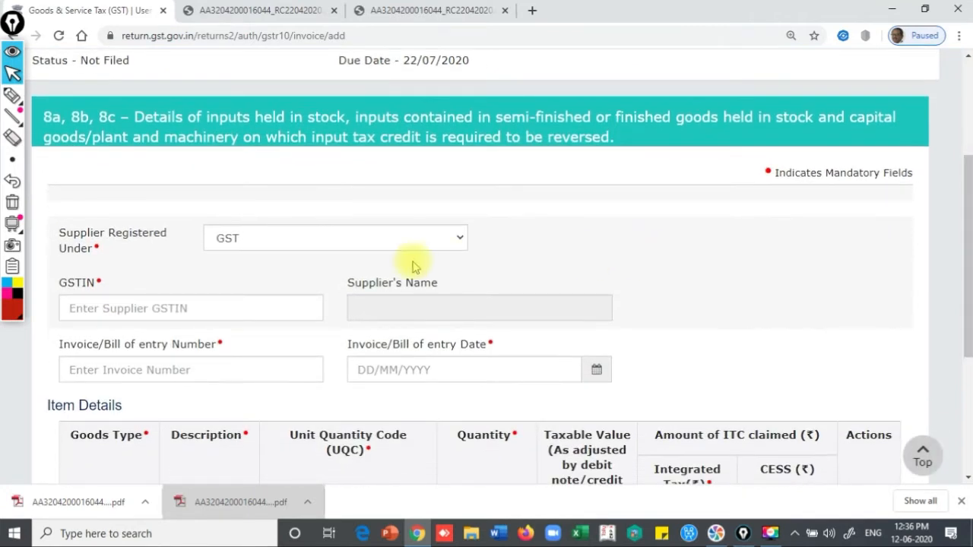
{"action": "left_click", "coordinate": [251, 247]}
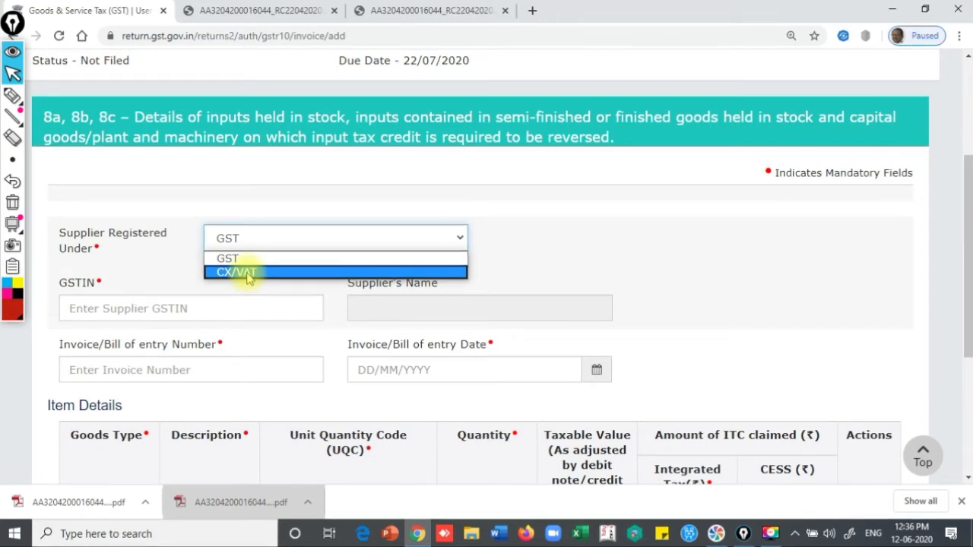
{"action": "left_click", "coordinate": [236, 237]}
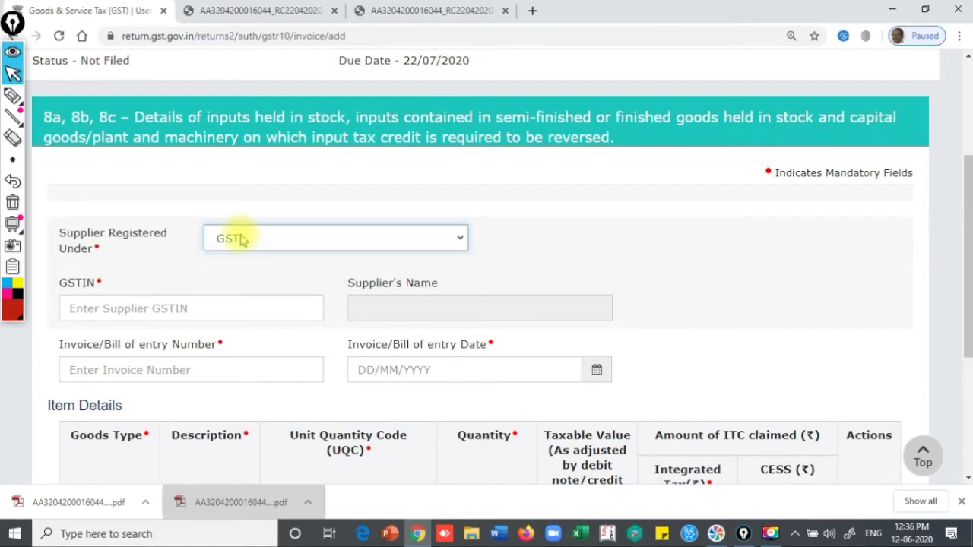
Leave the supplier GSTIN, invoice number and invoice date fields empty
{"action": "left_click", "coordinate": [135, 313]}
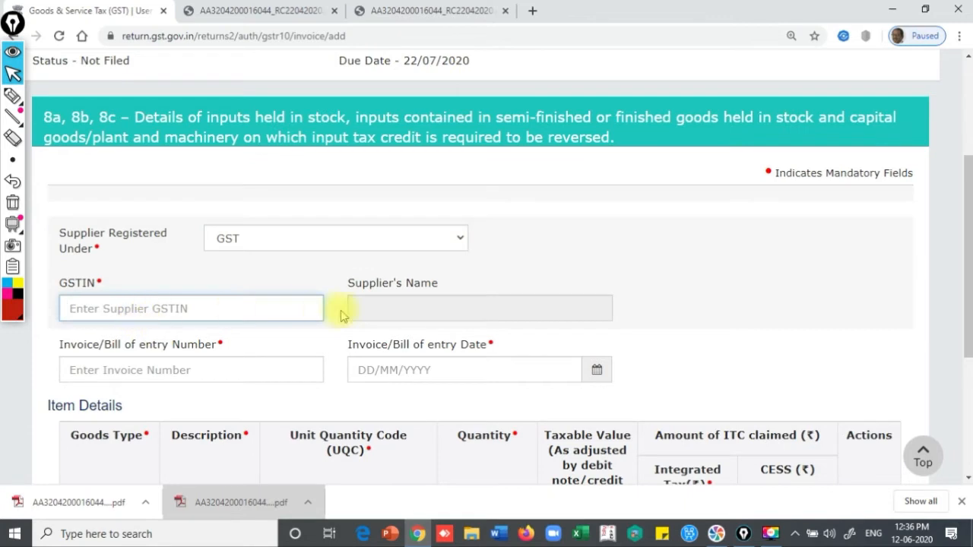
{"action": "left_click", "coordinate": [127, 370]}
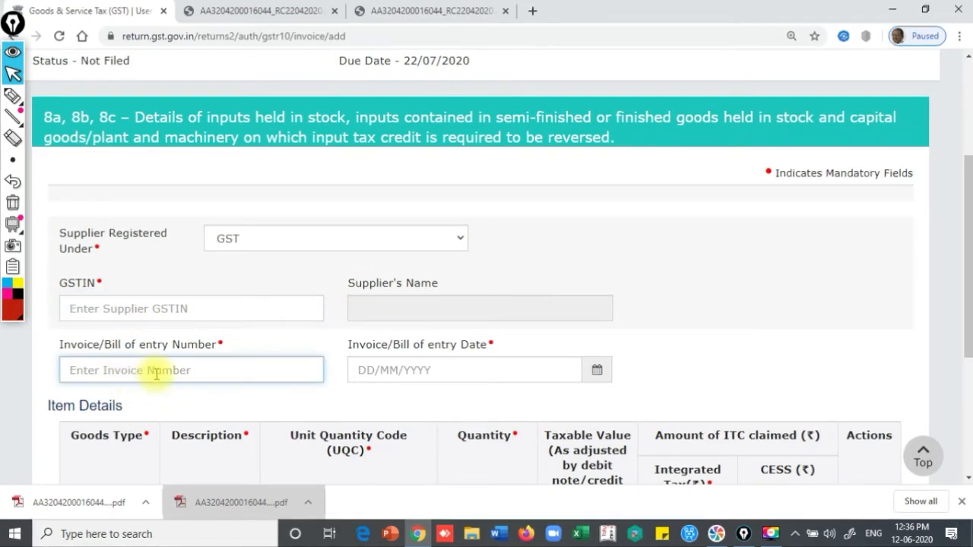
{"action": "left_click", "coordinate": [377, 367]}
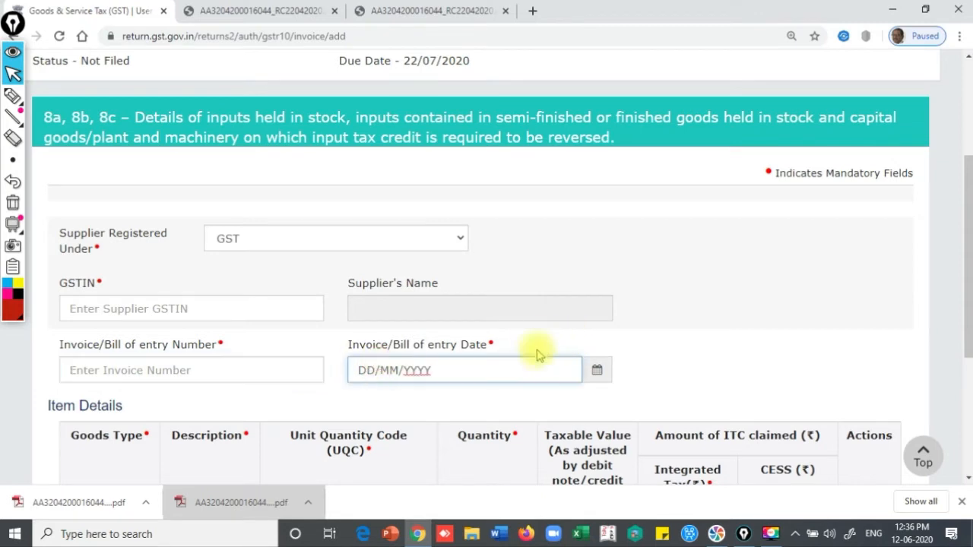
{"action": "left_click_drag", "start_coordinate": [965, 257], "coordinate": [967, 366]}
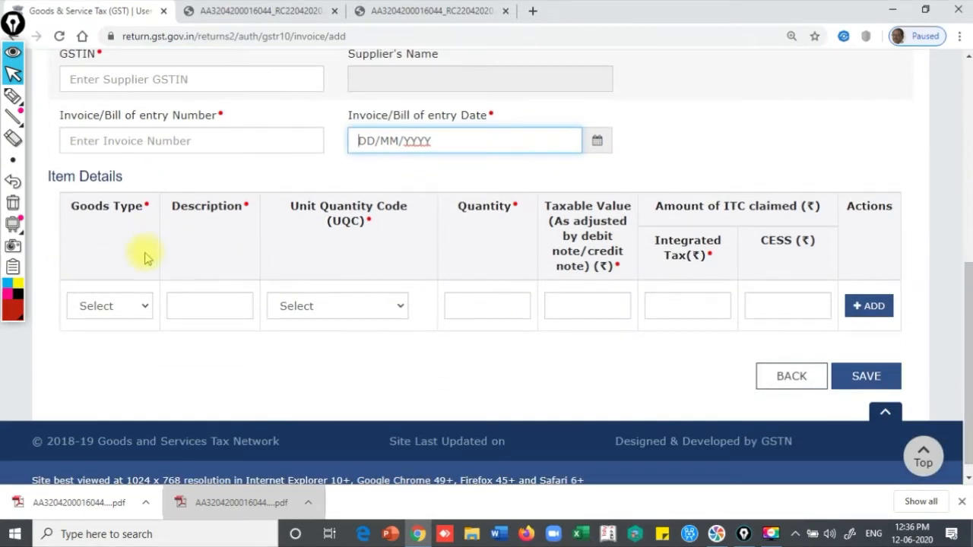
{"action": "left_click", "coordinate": [144, 307]}
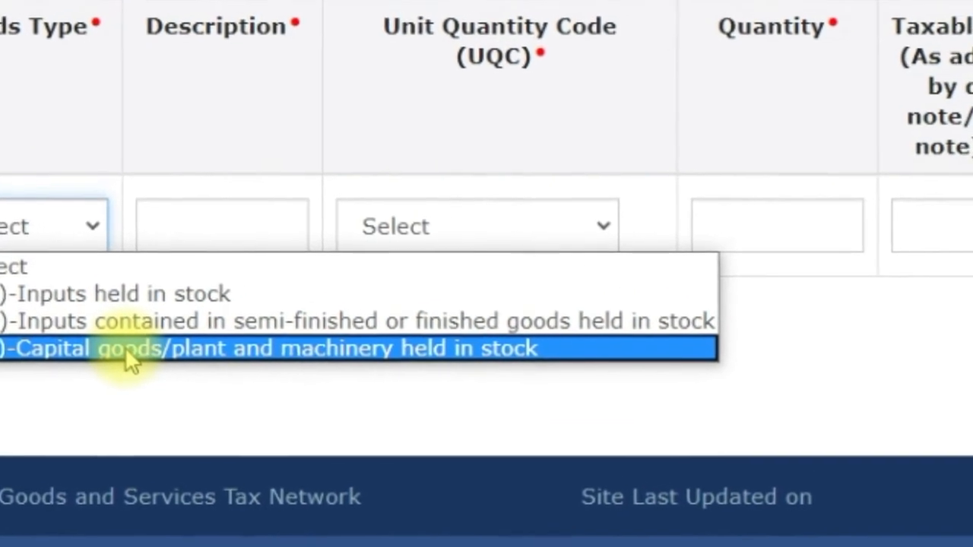
{"action": "left_click", "coordinate": [76, 228]}
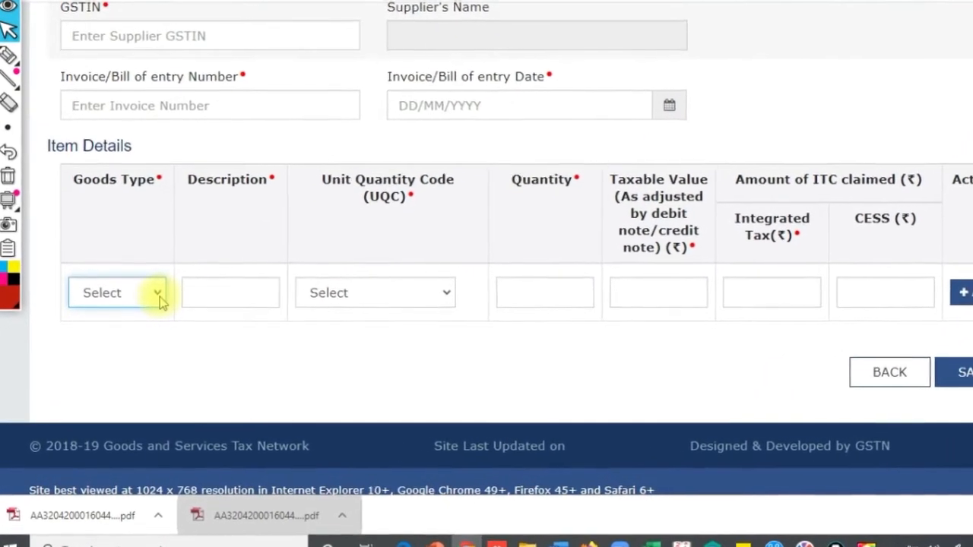
Set the item's Goods Type to 8(c) Capital goods/plant and machinery held in stock
{"action": "left_click", "coordinate": [155, 303]}
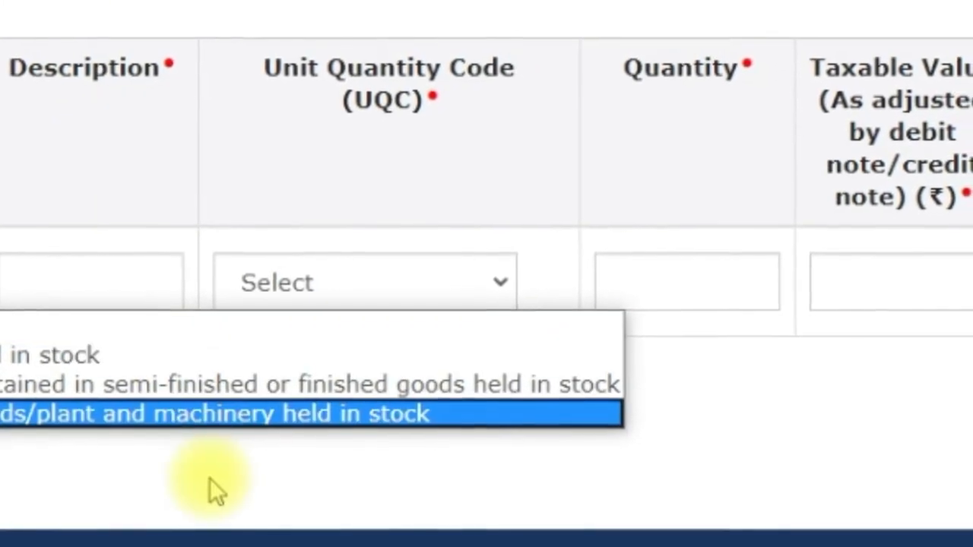
{"action": "left_click", "coordinate": [170, 429]}
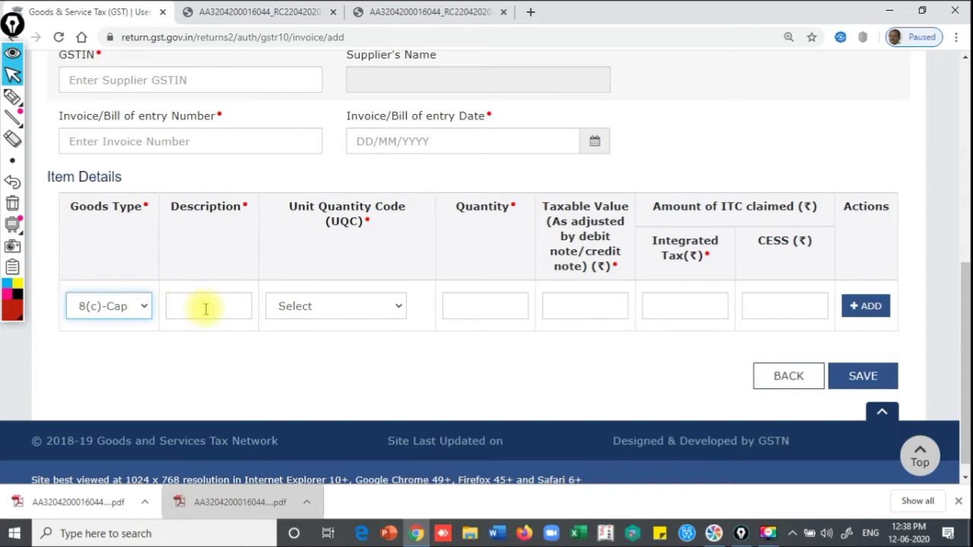
{"action": "left_click", "coordinate": [208, 307]}
{"action": "left_click", "coordinate": [109, 307]}
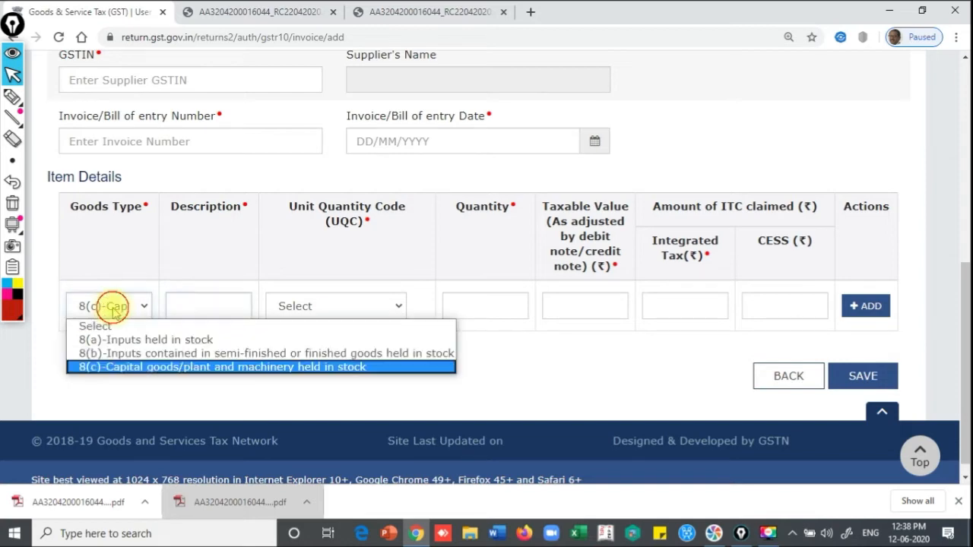
{"action": "left_click", "coordinate": [111, 311]}
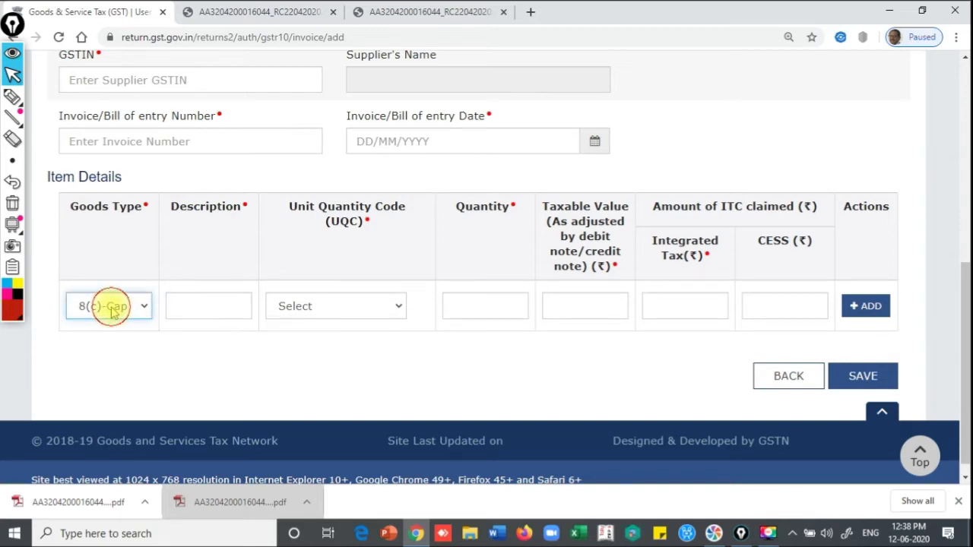
{"action": "left_click", "coordinate": [330, 312]}
{"action": "left_click", "coordinate": [204, 310]}
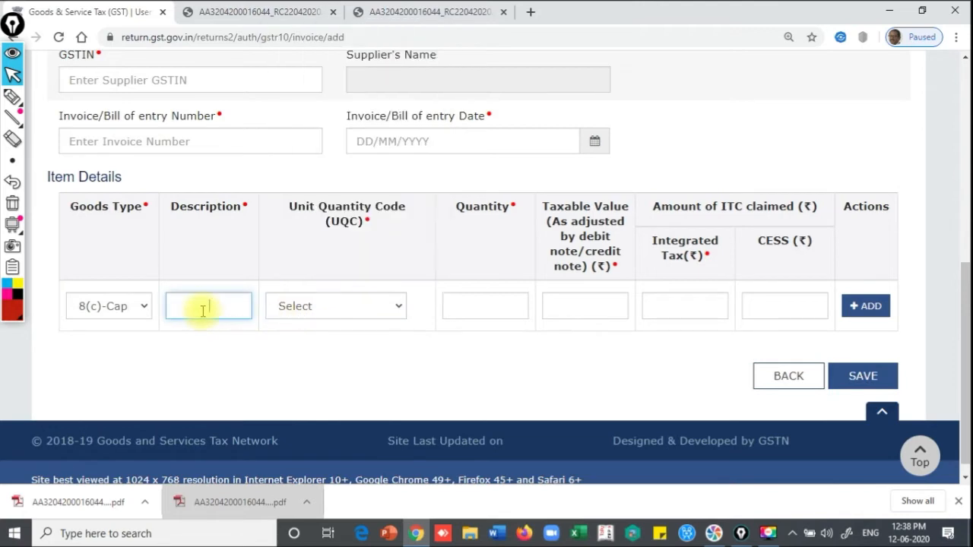
{"action": "left_click", "coordinate": [339, 306]}
{"action": "left_click", "coordinate": [339, 309]}
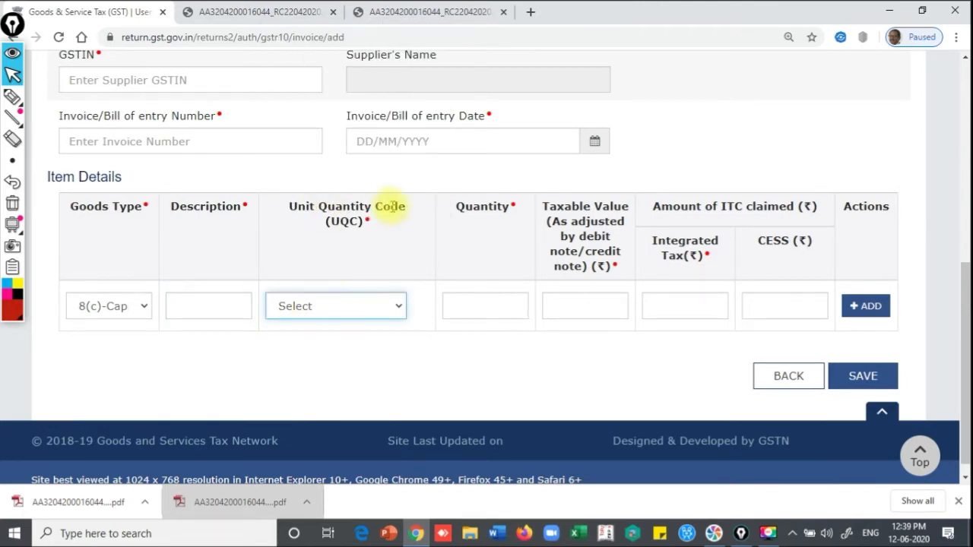
{"action": "left_click", "coordinate": [484, 303]}
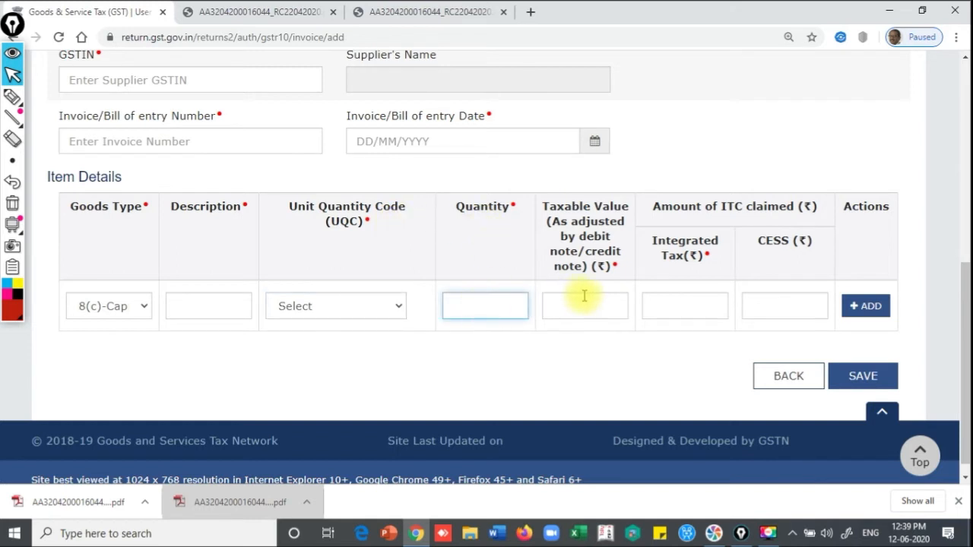
{"action": "left_click", "coordinate": [700, 295]}
{"action": "left_click", "coordinate": [780, 305]}
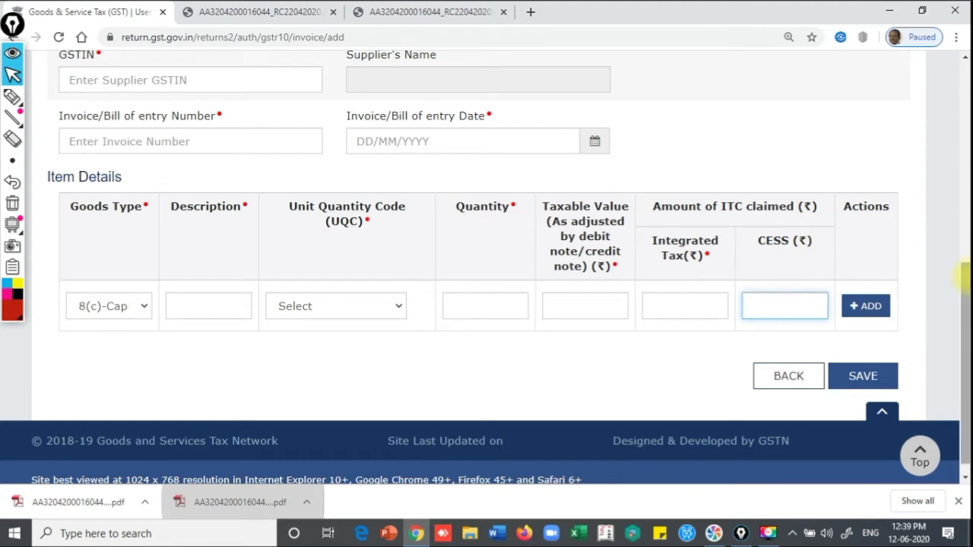
{"action": "left_click_drag", "start_coordinate": [966, 298], "coordinate": [963, 264]}
{"action": "left_click", "coordinate": [175, 156]}
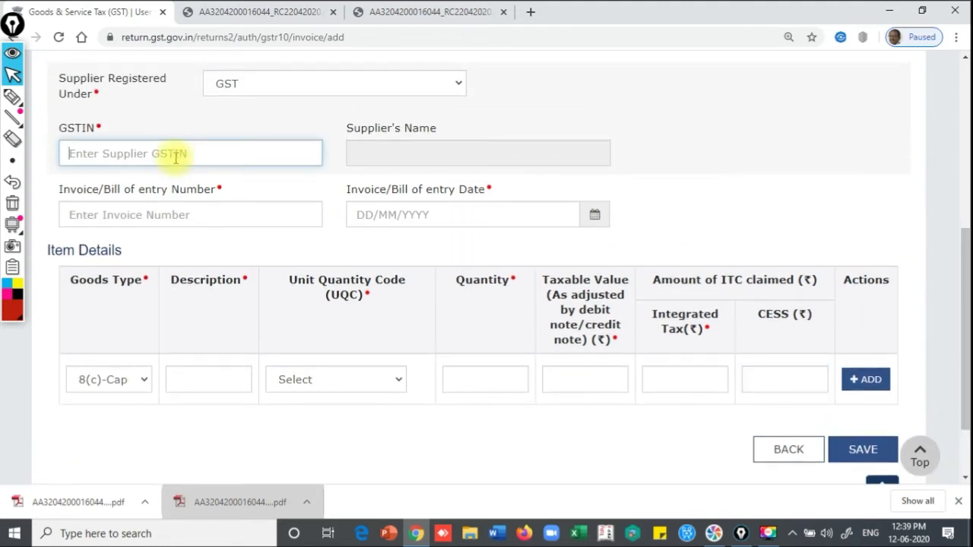
Enter the supplier's GSTIN so the name auto-fills, then visit the Central and State/UT tax fields
{"action": "key", "text": "Tab"}
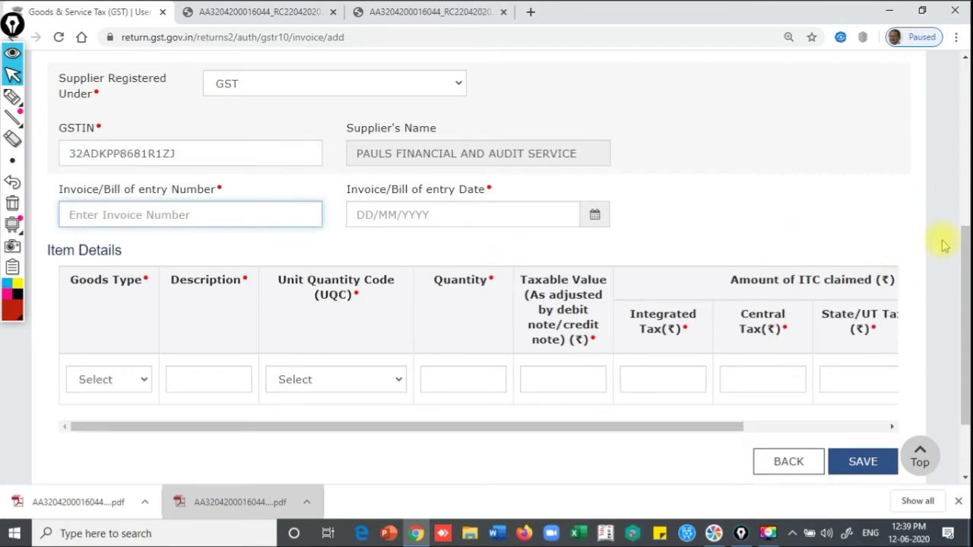
{"action": "left_click_drag", "start_coordinate": [965, 245], "coordinate": [967, 282]}
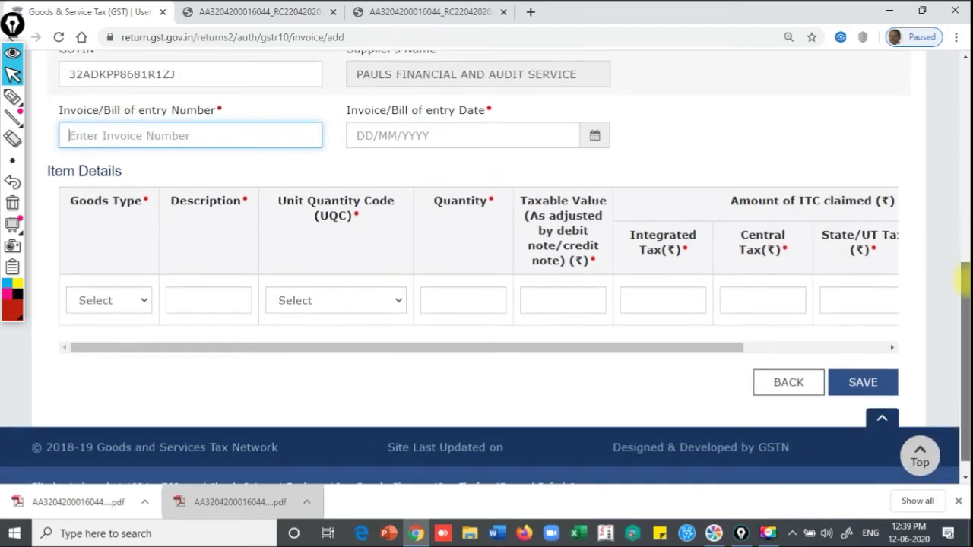
{"action": "left_click", "coordinate": [784, 307]}
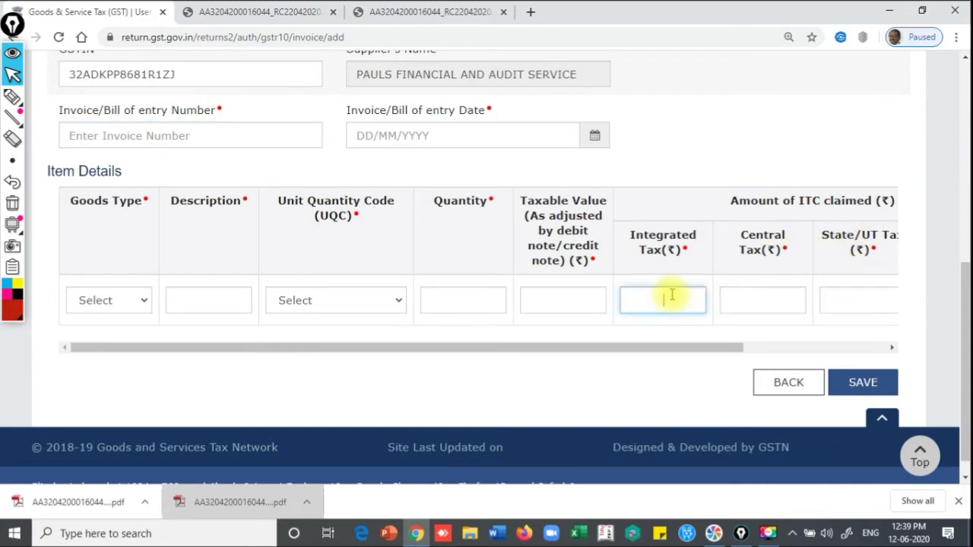
{"action": "left_click", "coordinate": [856, 292]}
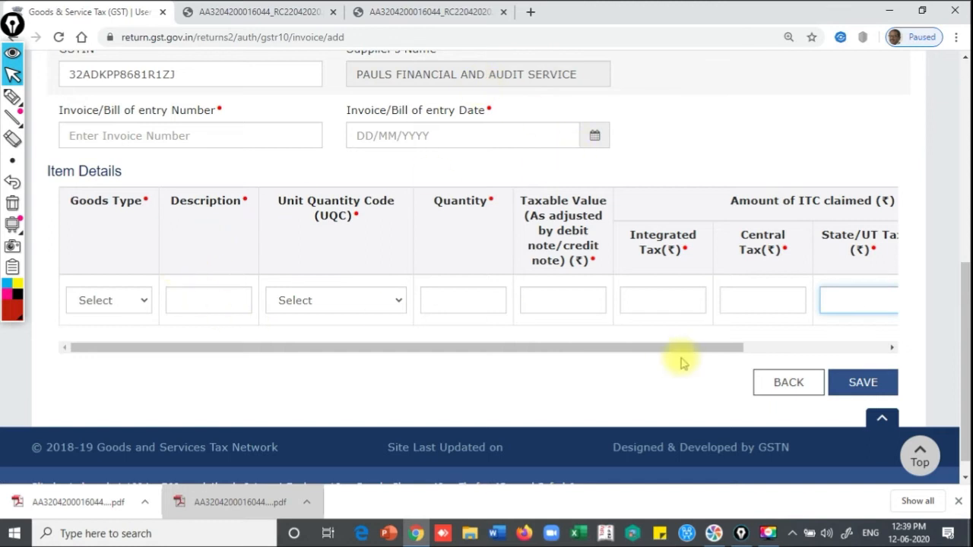
Check the supplier registration options, then leave the entry form without saving
{"action": "scroll", "coordinate": [964, 368], "scroll_direction": "up", "scroll_amount": 2}
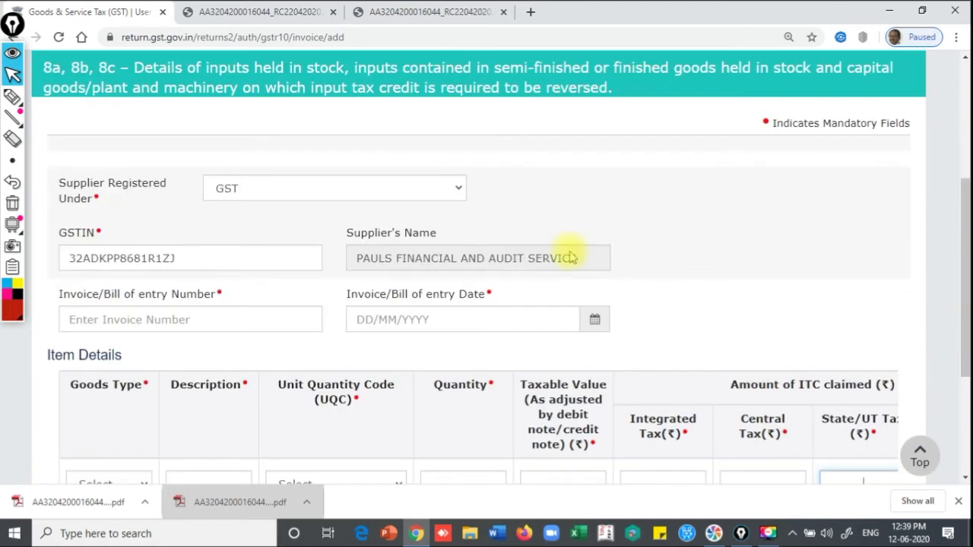
{"action": "left_click", "coordinate": [255, 188]}
{"action": "left_click", "coordinate": [259, 190]}
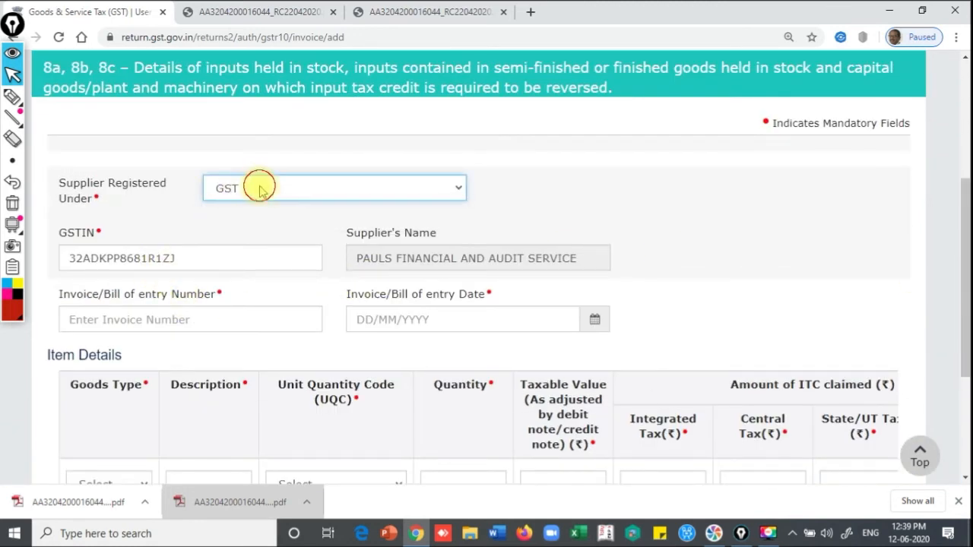
{"action": "left_click_drag", "start_coordinate": [960, 190], "coordinate": [964, 297]}
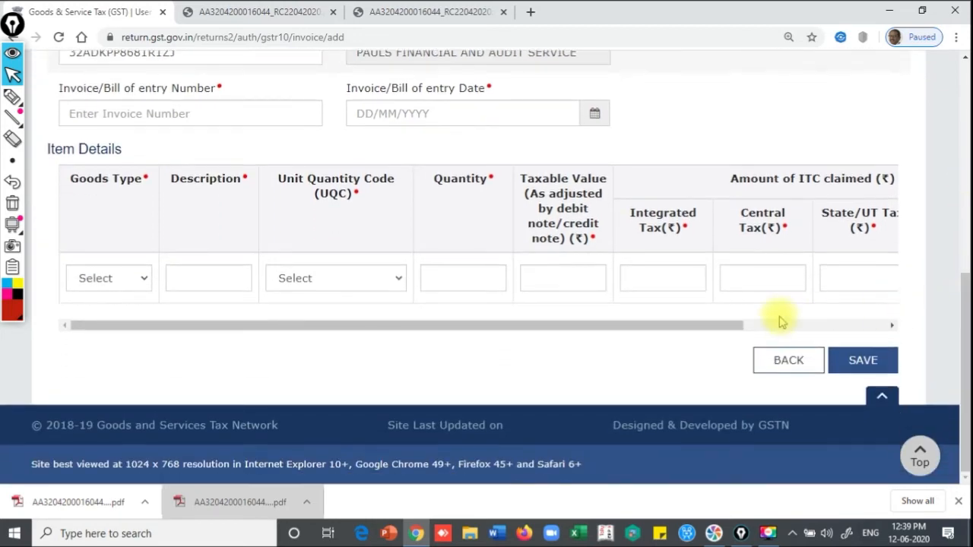
{"action": "left_click", "coordinate": [777, 361]}
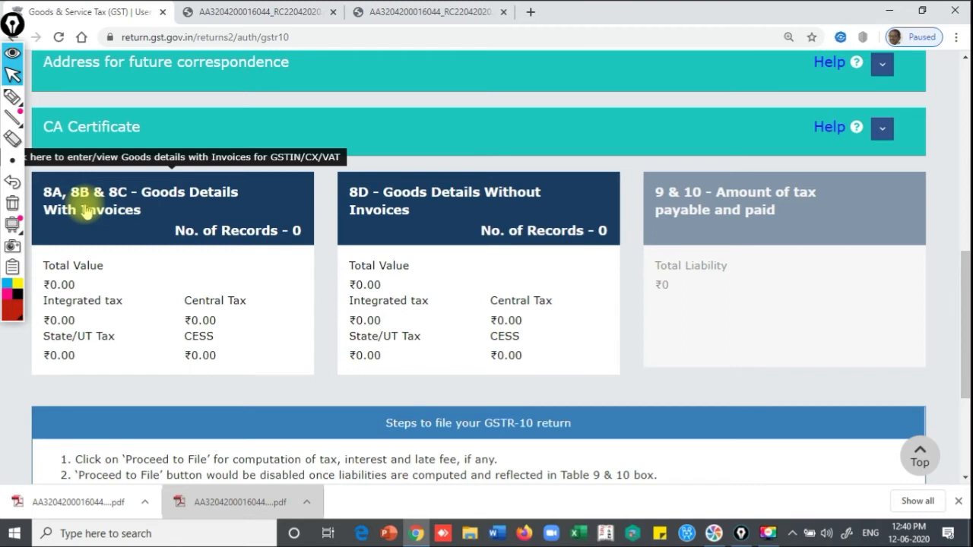
Open Goods without Invoices and view the With GSTIN/CX/VAT summary
{"action": "left_click", "coordinate": [440, 205]}
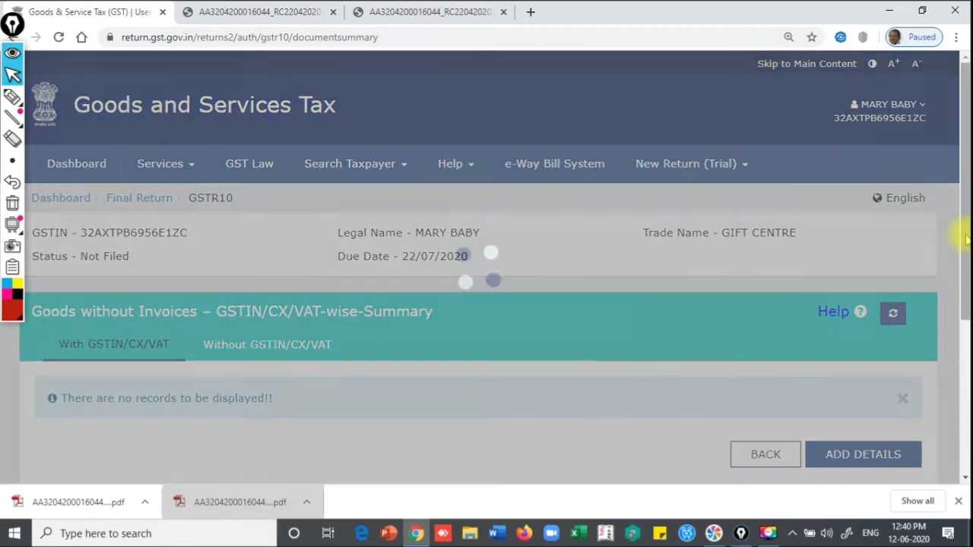
{"action": "left_click_drag", "start_coordinate": [967, 240], "coordinate": [967, 332]}
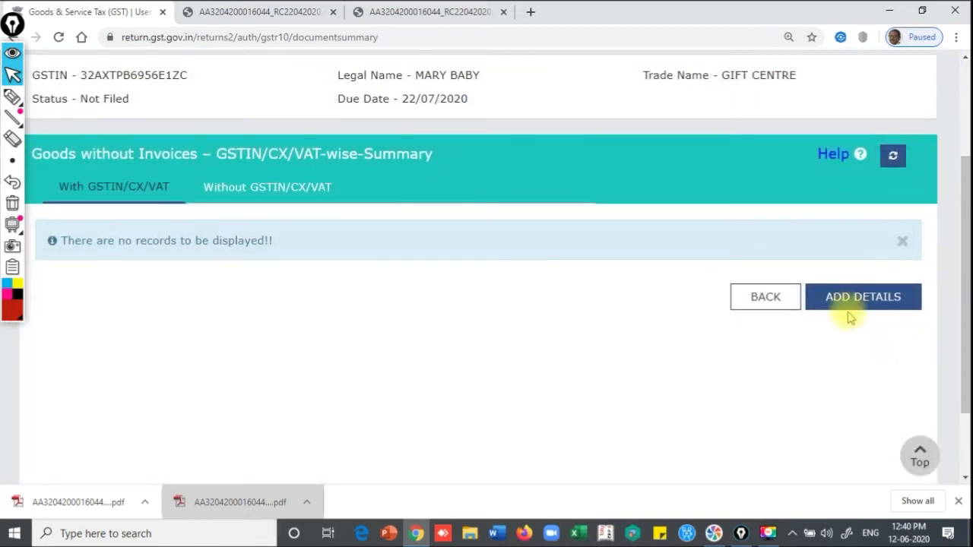
{"action": "left_click", "coordinate": [268, 194]}
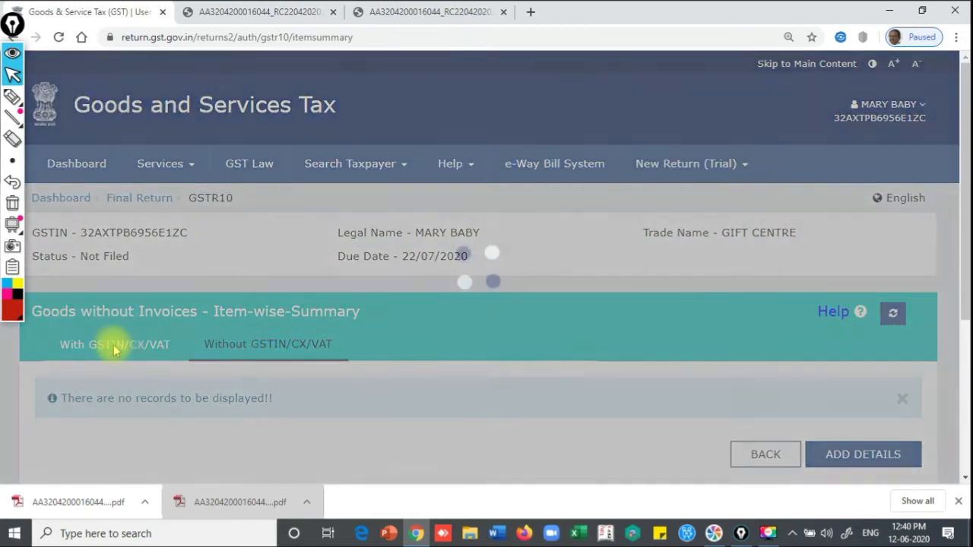
{"action": "left_click", "coordinate": [115, 351]}
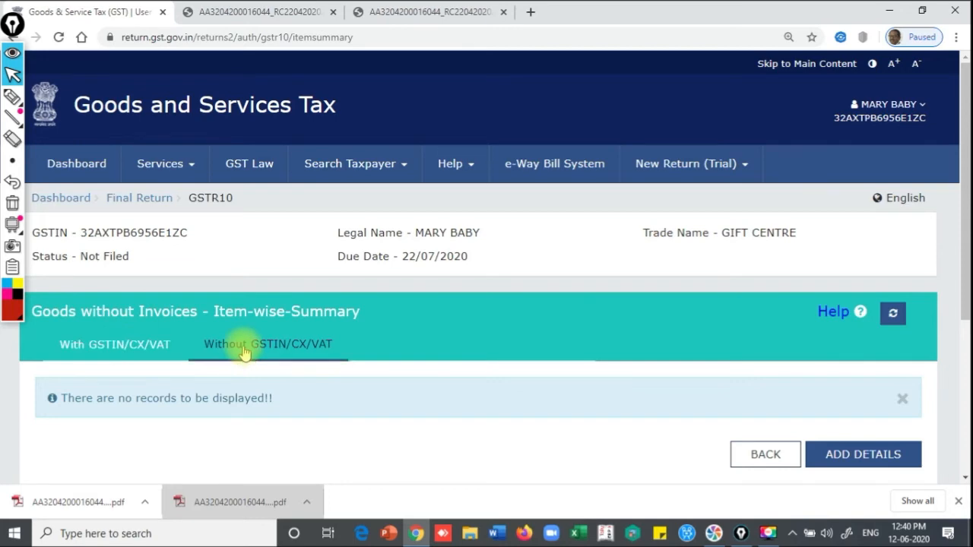
{"action": "left_click", "coordinate": [113, 346]}
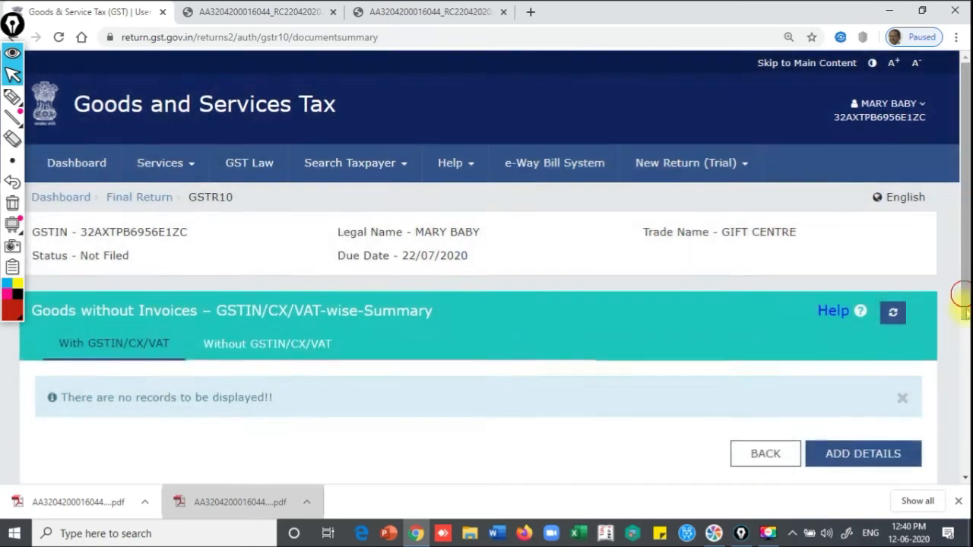
Open the 8d add-details form and go to the supplier GSTIN field
{"action": "left_click_drag", "start_coordinate": [960, 301], "coordinate": [965, 372]}
{"action": "left_click", "coordinate": [861, 323]}
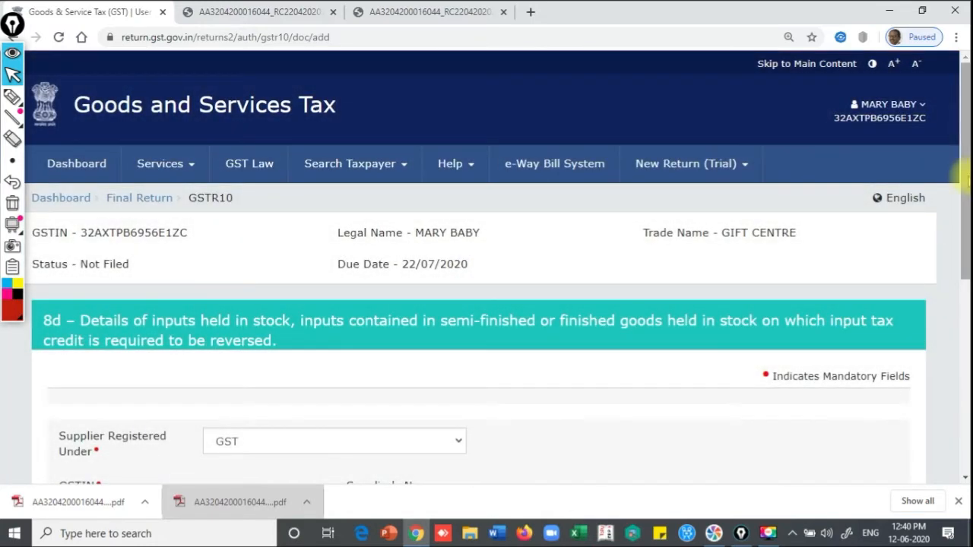
{"action": "left_click_drag", "start_coordinate": [964, 171], "coordinate": [964, 312]}
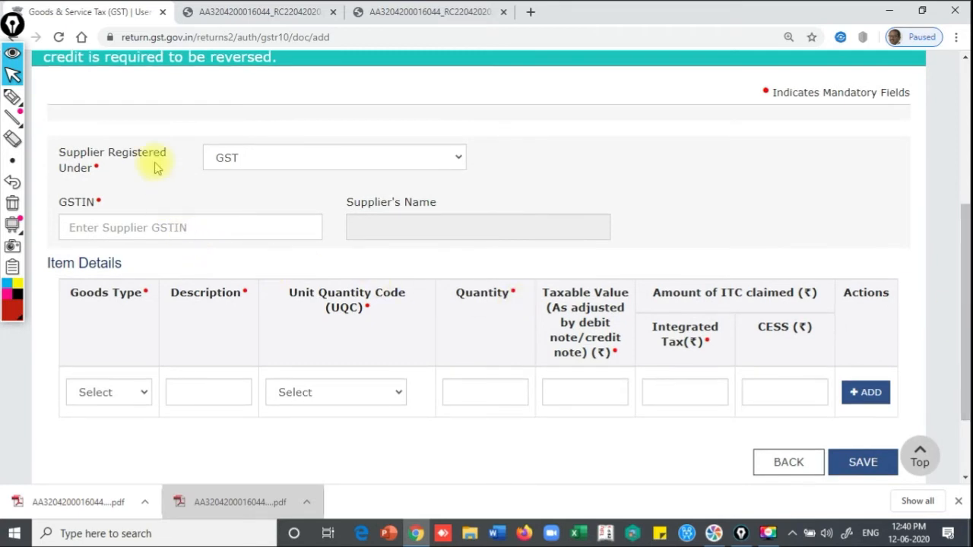
{"action": "left_click", "coordinate": [133, 226]}
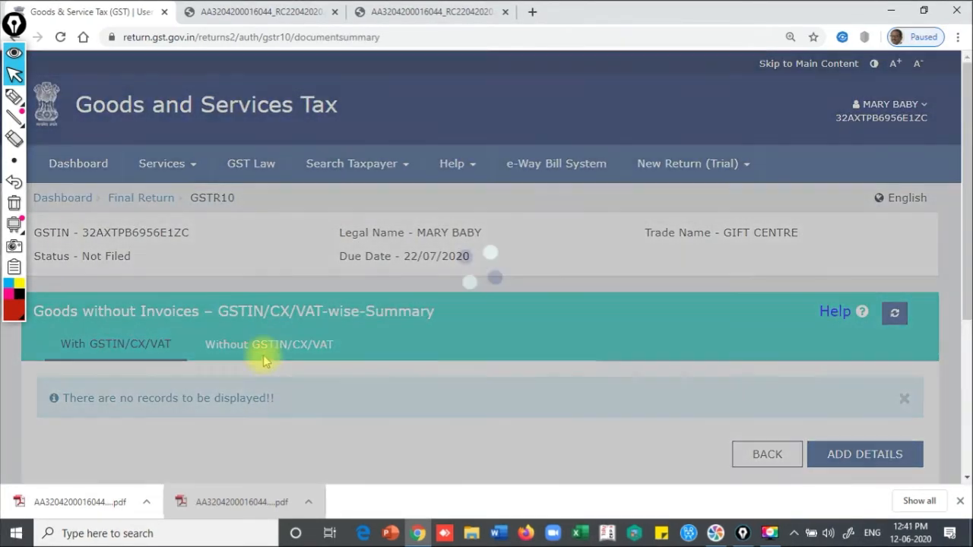
Switch to the Without GSTIN/CX/VAT item-wise summary and open the 8d add-item form
{"action": "left_click", "coordinate": [262, 346]}
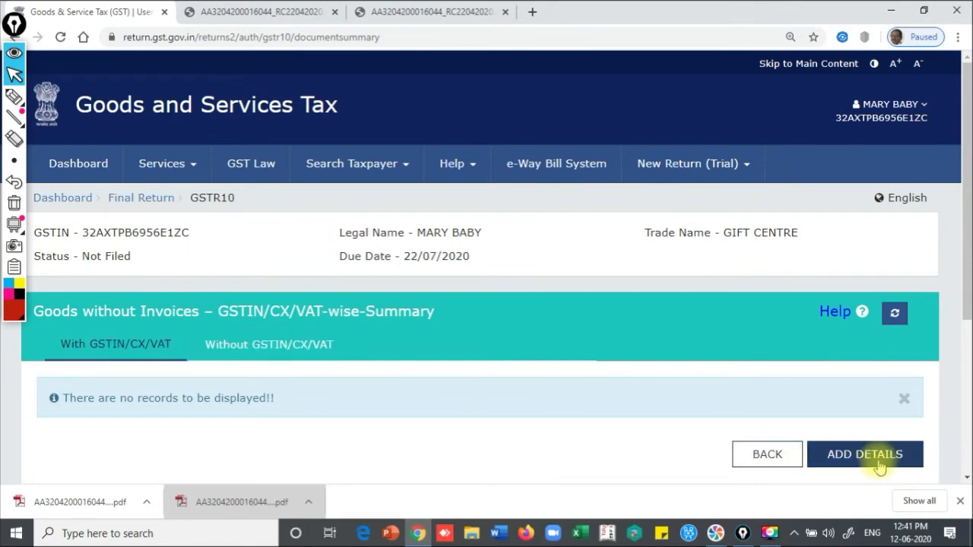
{"action": "left_click", "coordinate": [304, 355]}
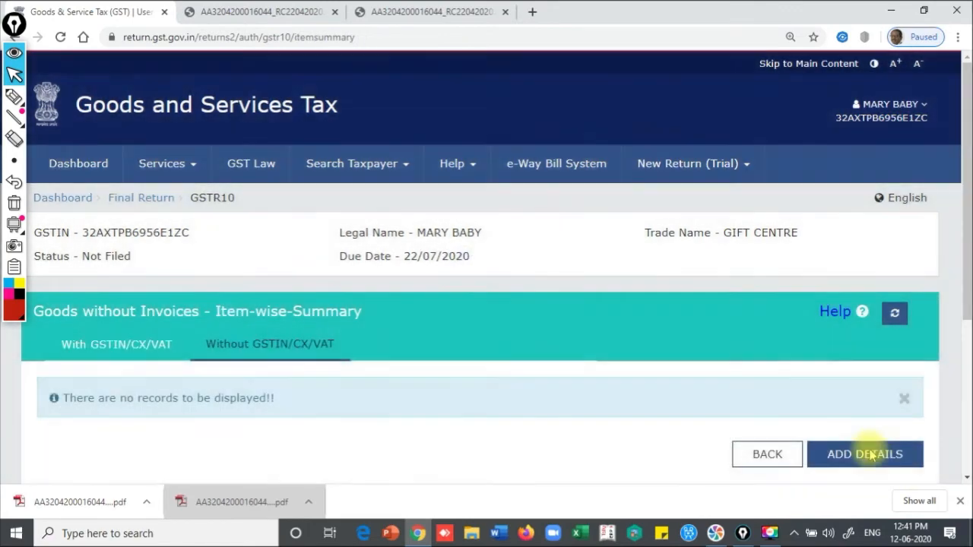
{"action": "left_click", "coordinate": [872, 454]}
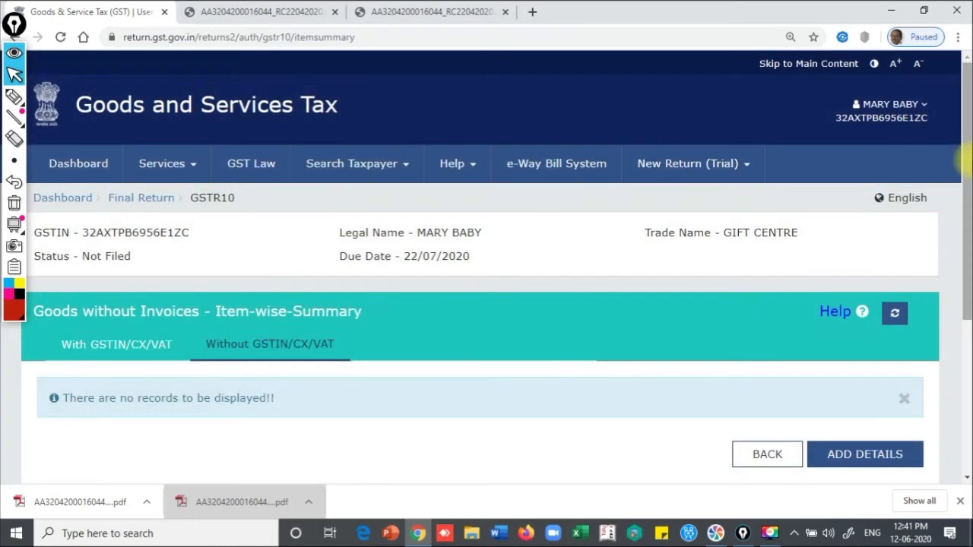
{"action": "scroll", "coordinate": [967, 164], "scroll_direction": "down", "scroll_amount": 3}
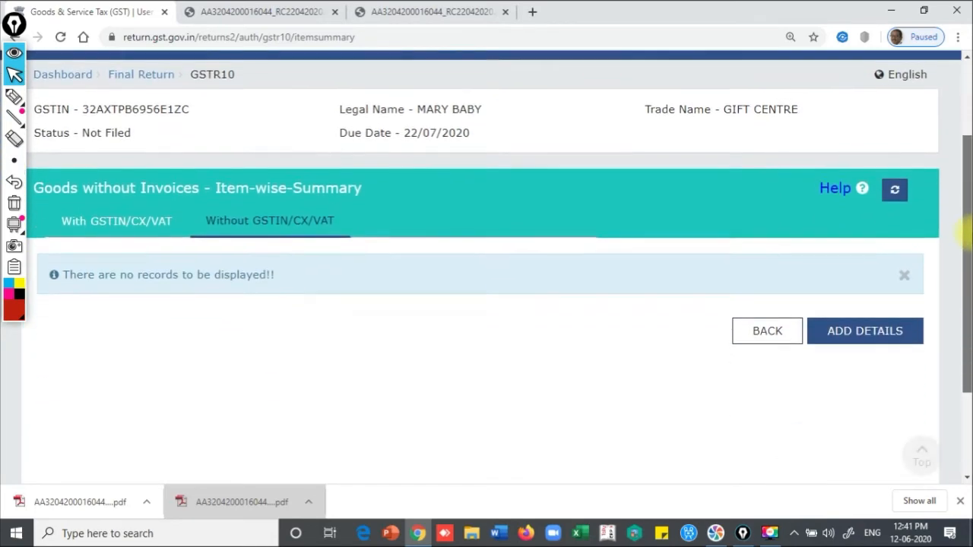
{"action": "left_click", "coordinate": [850, 276]}
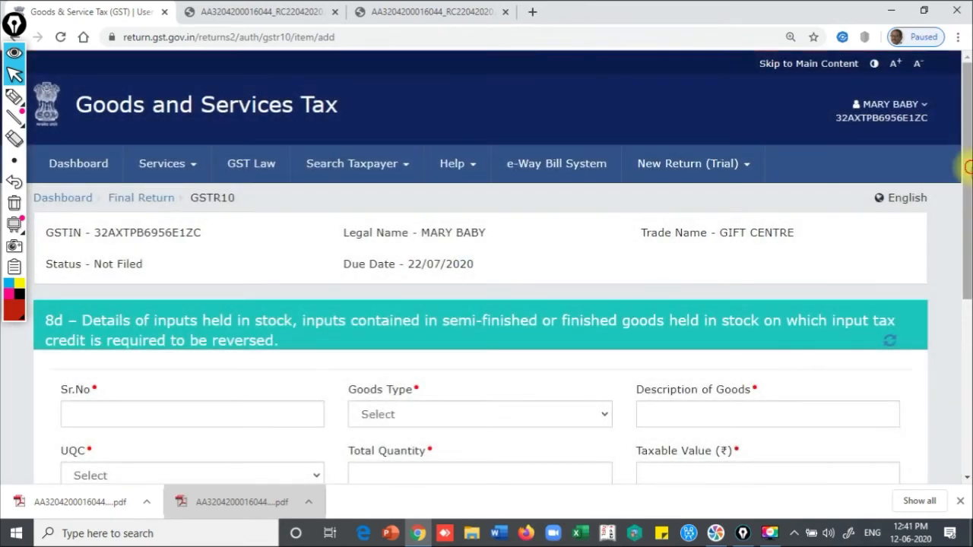
{"action": "left_click_drag", "start_coordinate": [967, 167], "coordinate": [965, 278]}
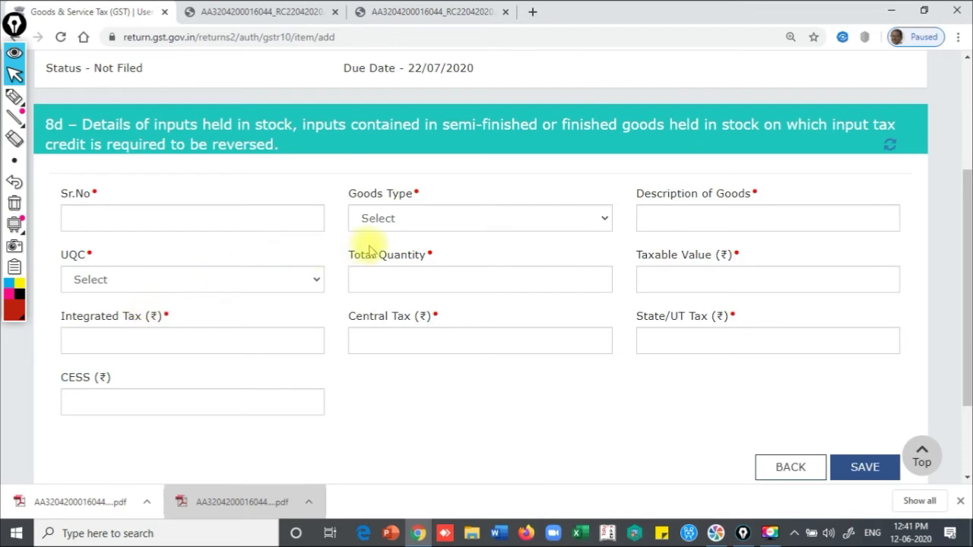
Look over the Goods Type choices and description field, then return to the summary unsaved
{"action": "left_click", "coordinate": [440, 219]}
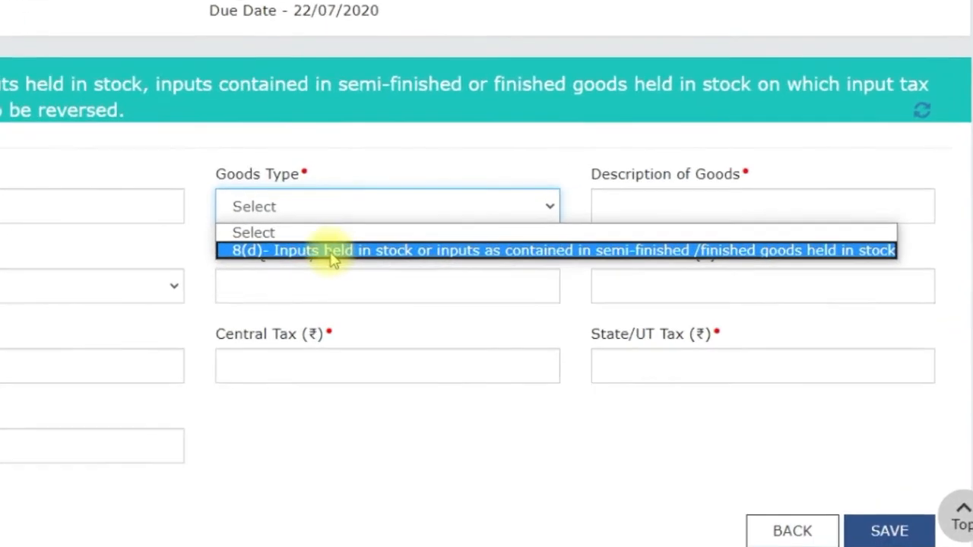
{"action": "left_click", "coordinate": [325, 231]}
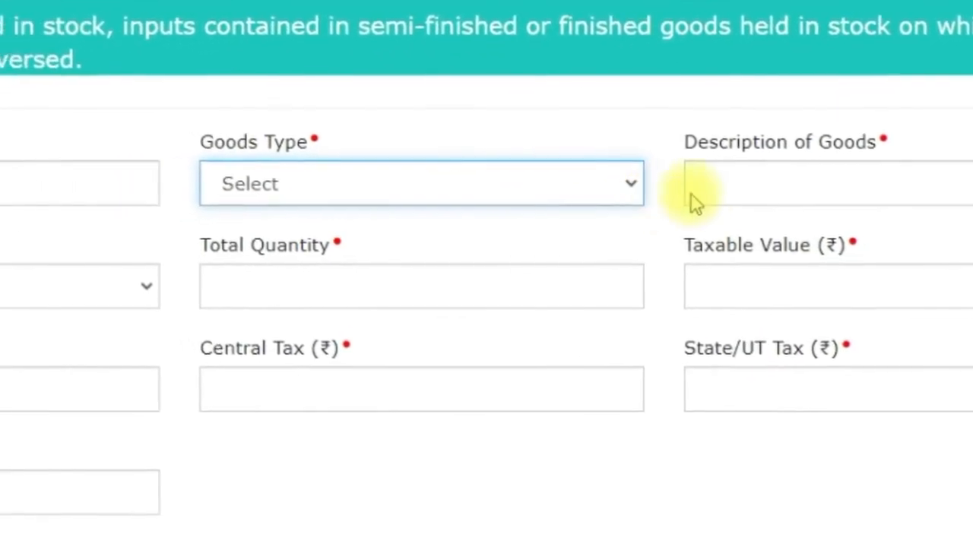
{"action": "left_click", "coordinate": [694, 196]}
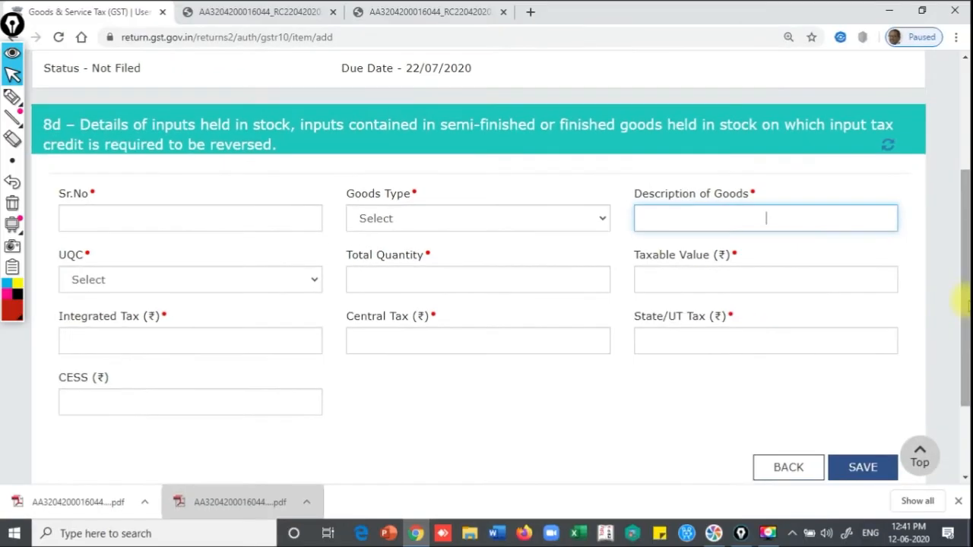
{"action": "scroll", "coordinate": [823, 408], "scroll_direction": "down", "scroll_amount": 2}
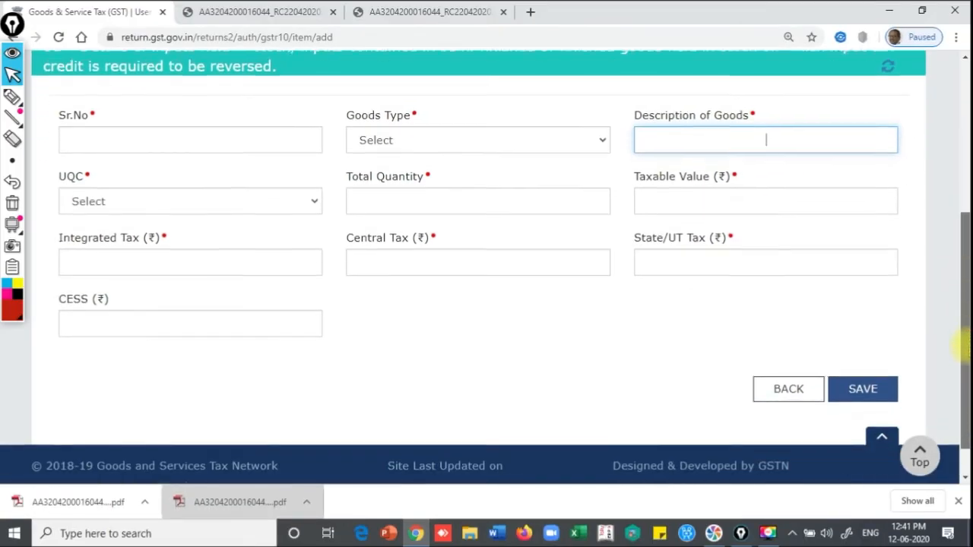
{"action": "left_click", "coordinate": [783, 372]}
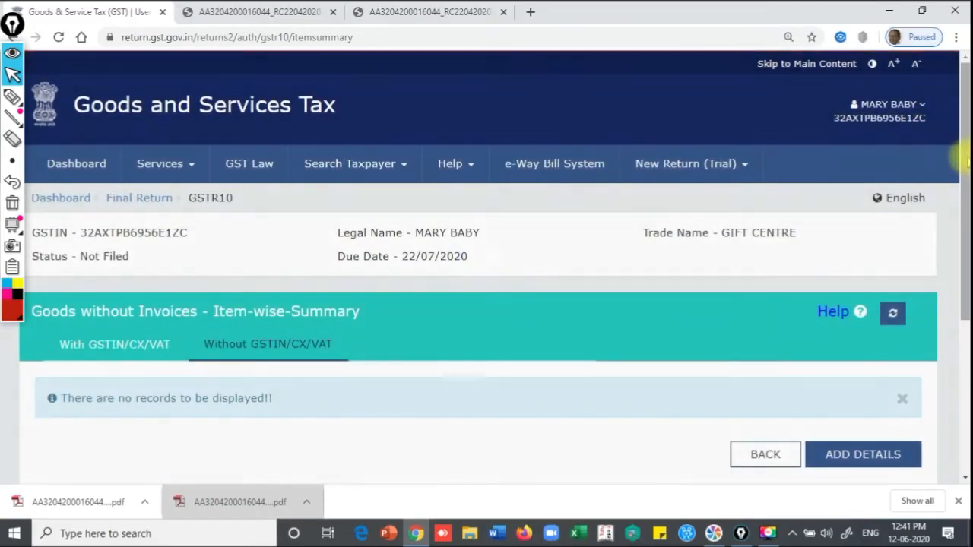
{"action": "left_click_drag", "start_coordinate": [966, 160], "coordinate": [965, 204]}
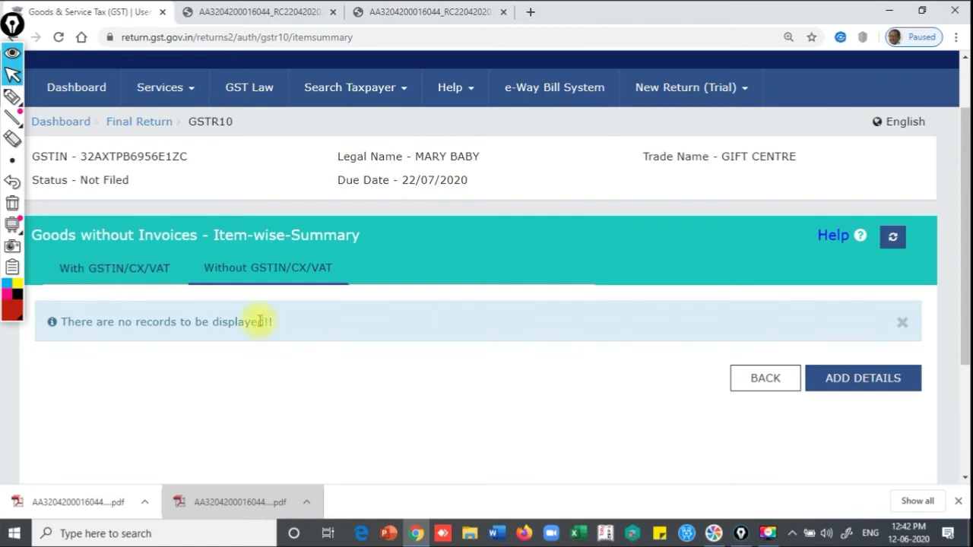
Return to the GSTR10 Final Return page and scroll down to the tiles and filing buttons
{"action": "left_click", "coordinate": [766, 381]}
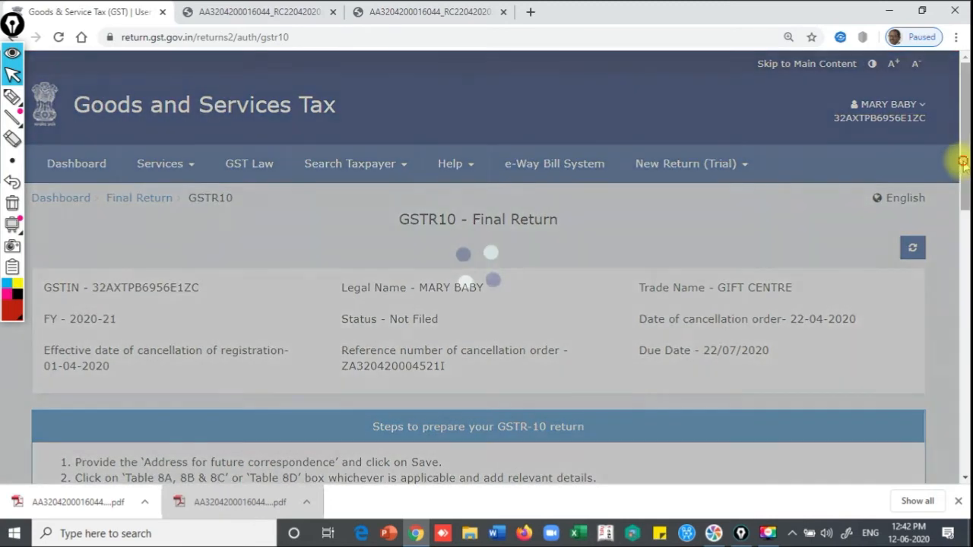
{"action": "left_click_drag", "start_coordinate": [963, 162], "coordinate": [963, 364]}
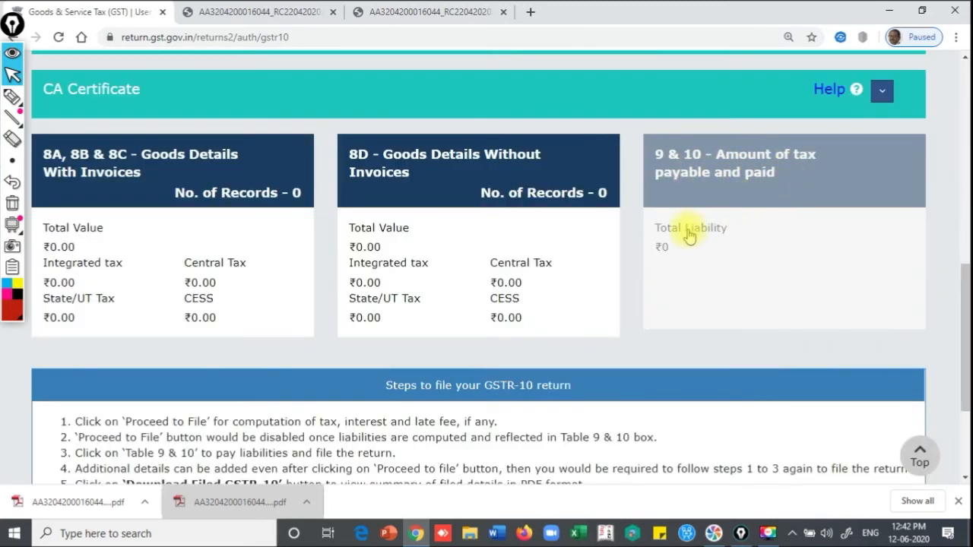
{"action": "left_click_drag", "start_coordinate": [959, 278], "coordinate": [964, 308]}
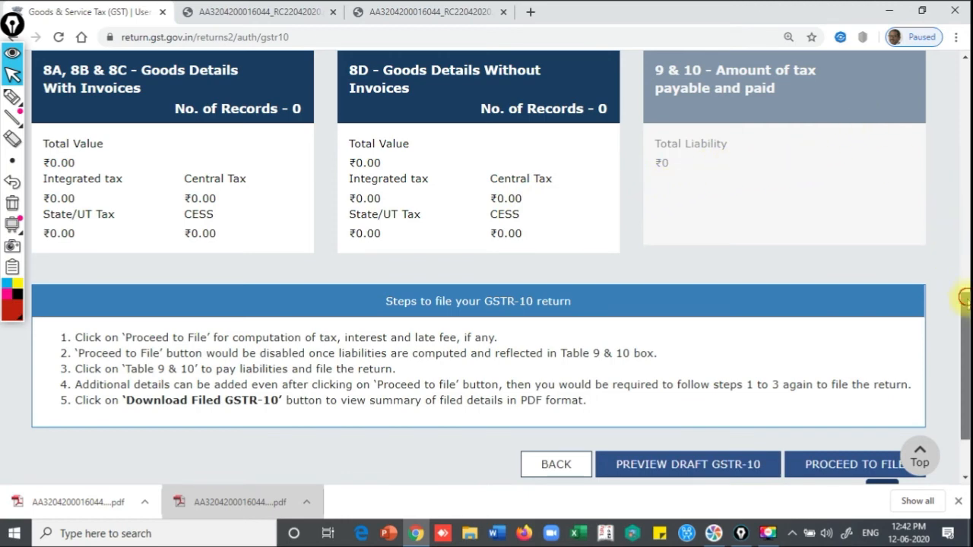
{"action": "scroll", "coordinate": [962, 297], "scroll_direction": "down", "scroll_amount": 2}
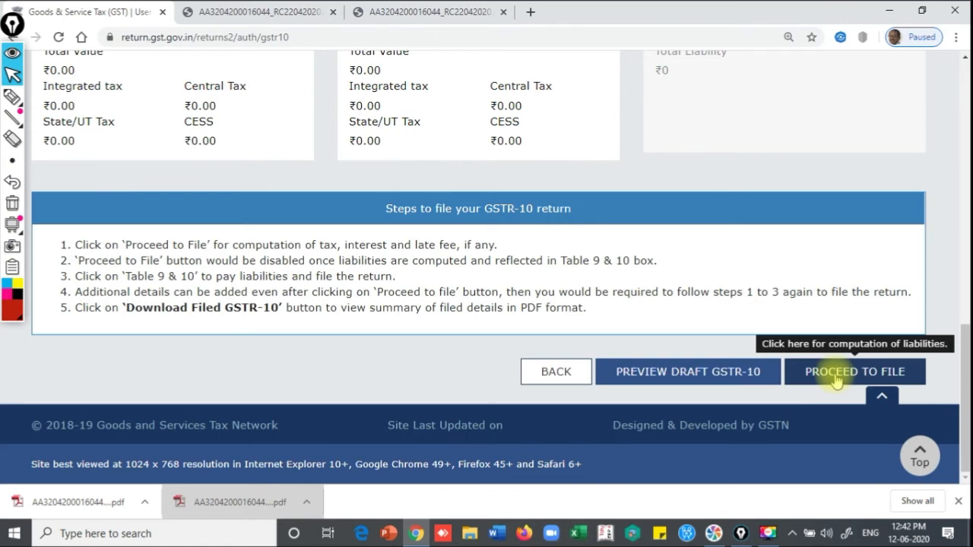
Preview the draft GSTR-10 PDF with all-zero 8(a)–8(d) tables, close it, and proceed to file
{"action": "left_click", "coordinate": [715, 381]}
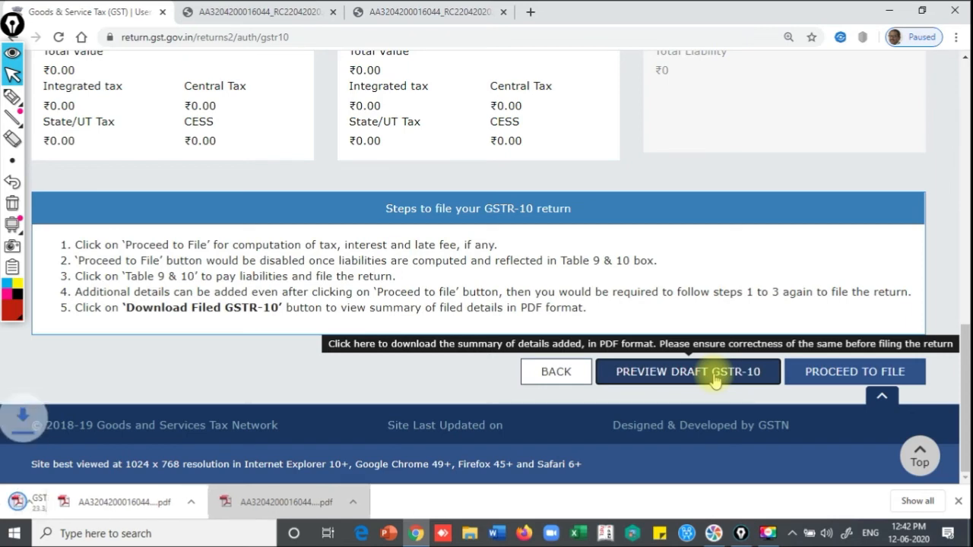
{"action": "left_click", "coordinate": [44, 505]}
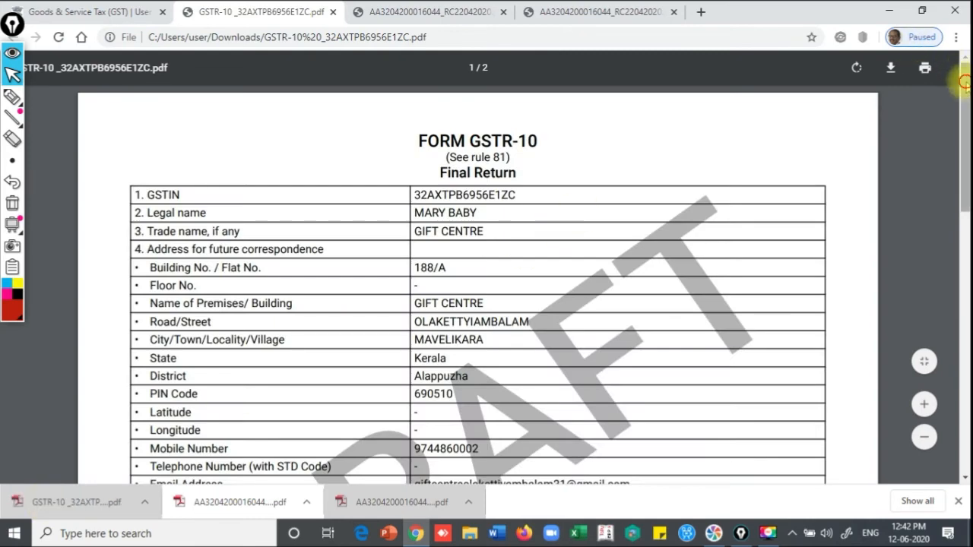
{"action": "left_click_drag", "start_coordinate": [964, 83], "coordinate": [960, 432]}
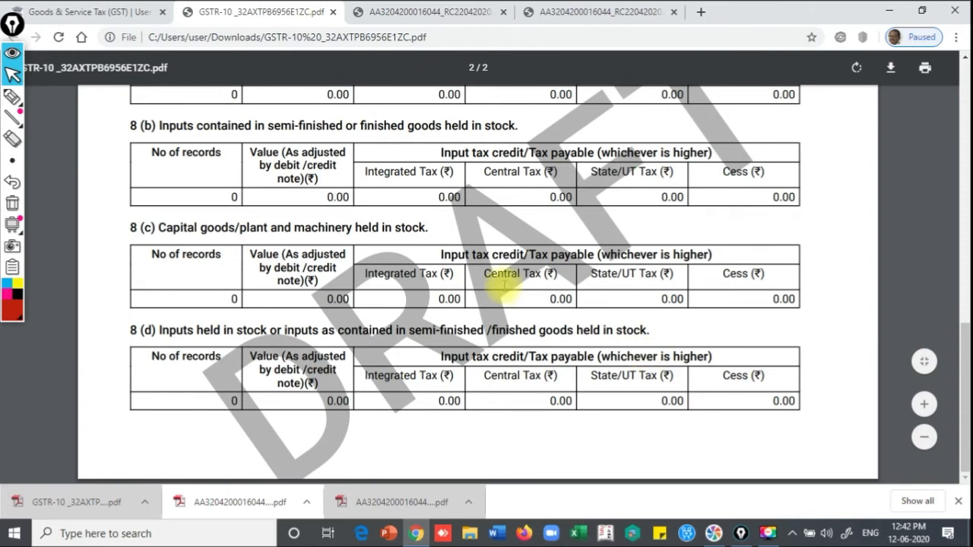
{"action": "left_click", "coordinate": [333, 11]}
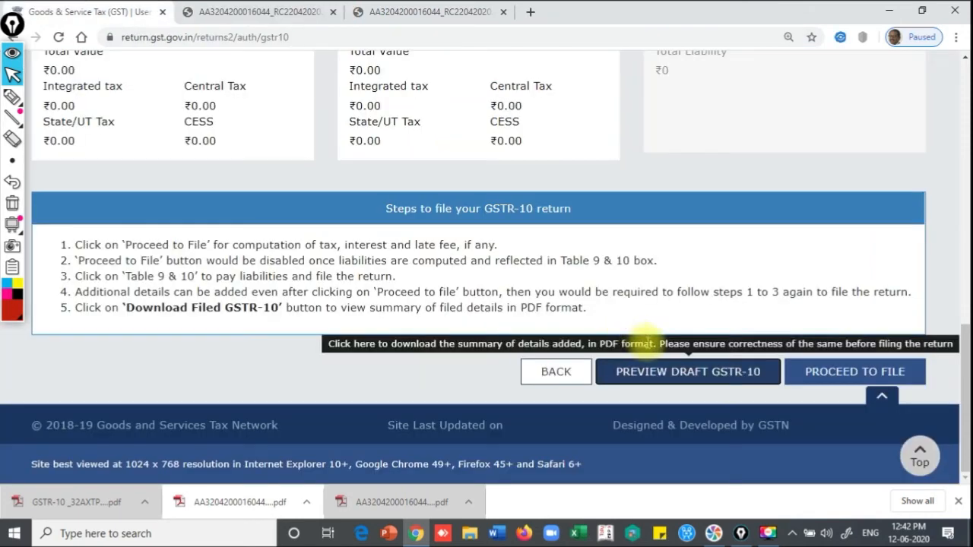
{"action": "left_click", "coordinate": [821, 372]}
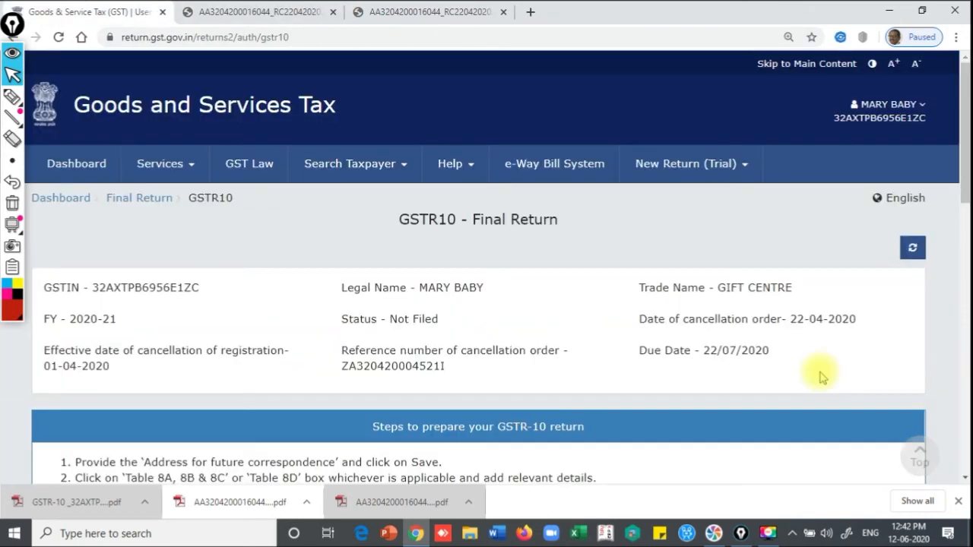
Read the proceed-to-file acknowledgement and go back to the Final Return page
{"action": "scroll", "coordinate": [821, 372], "scroll_direction": "down", "scroll_amount": 5}
{"action": "left_click_drag", "start_coordinate": [43, 210], "coordinate": [530, 215]}
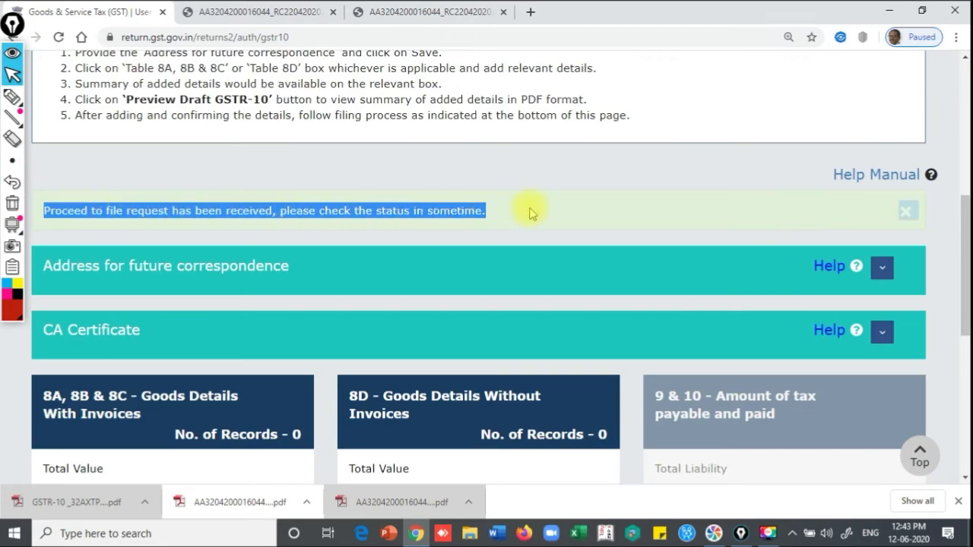
{"action": "left_click_drag", "start_coordinate": [966, 245], "coordinate": [964, 430]}
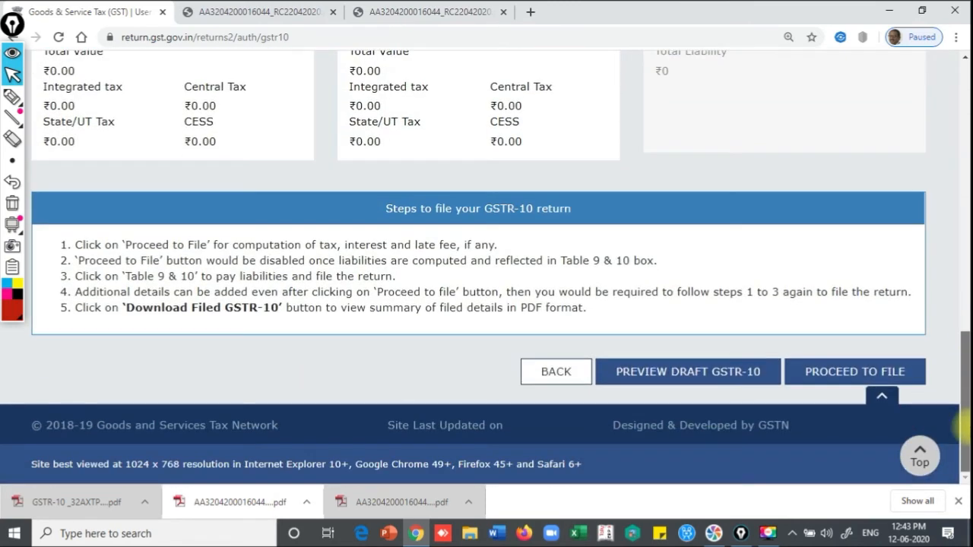
{"action": "left_click", "coordinate": [548, 372]}
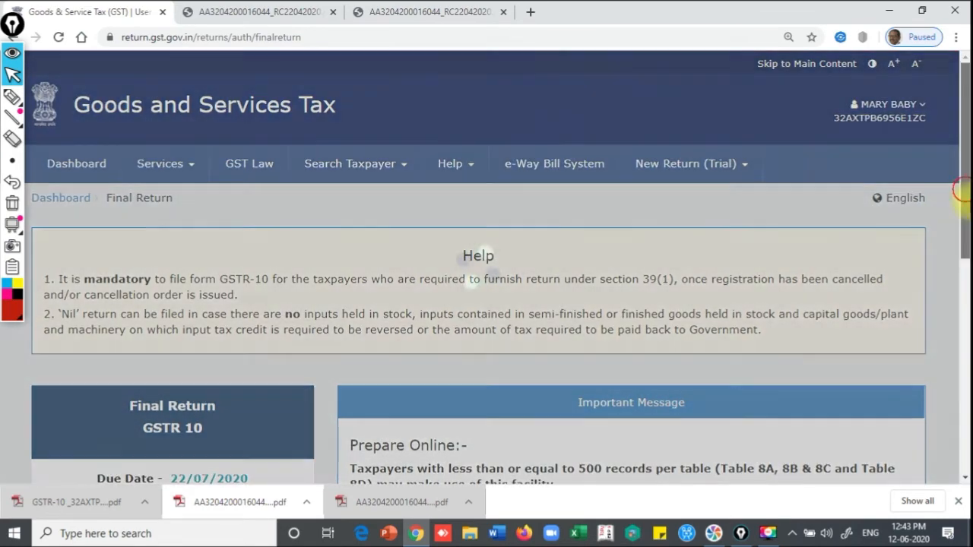
Choose PREPARE ONLINE under GSTR 10 to reopen the preparation page
{"action": "scroll", "coordinate": [964, 190], "scroll_direction": "down", "scroll_amount": 4}
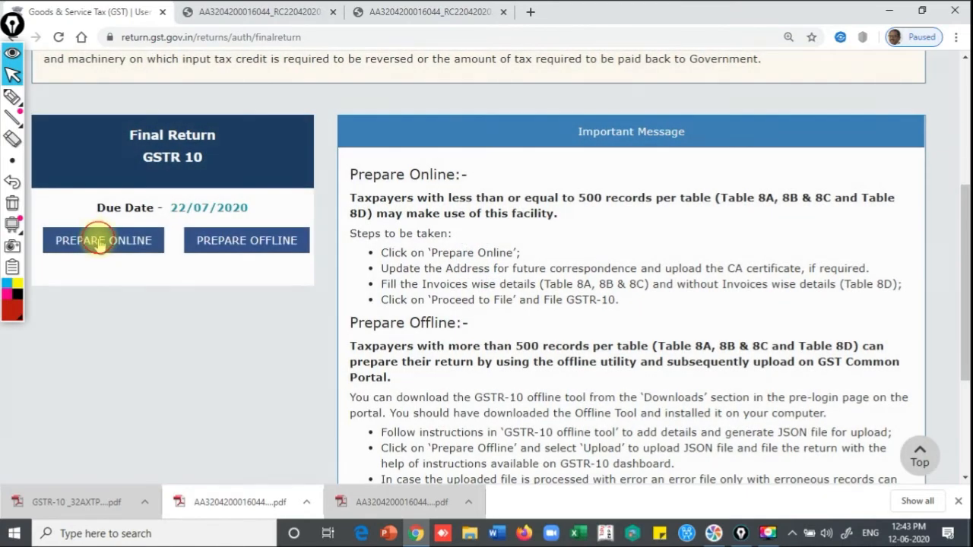
{"action": "left_click", "coordinate": [99, 241]}
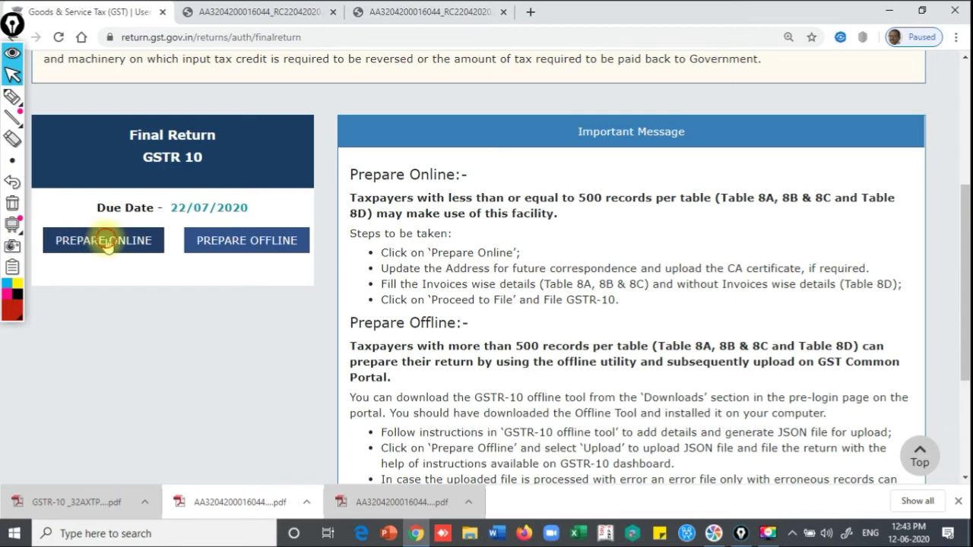
{"action": "left_click", "coordinate": [104, 242]}
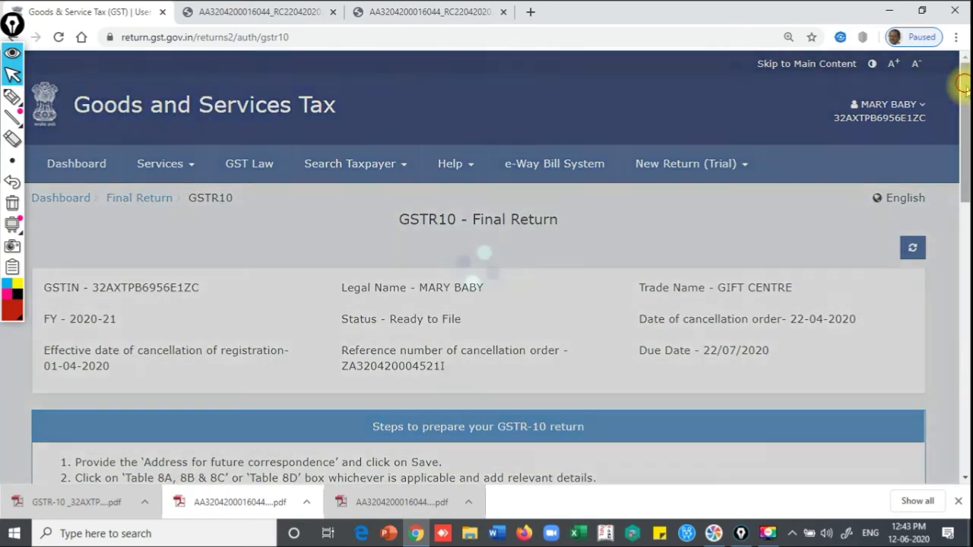
Scroll to the tiles to confirm the Table 9 & 10 tile is enabled with ₹0 liability
{"action": "left_click_drag", "start_coordinate": [965, 83], "coordinate": [965, 292]}
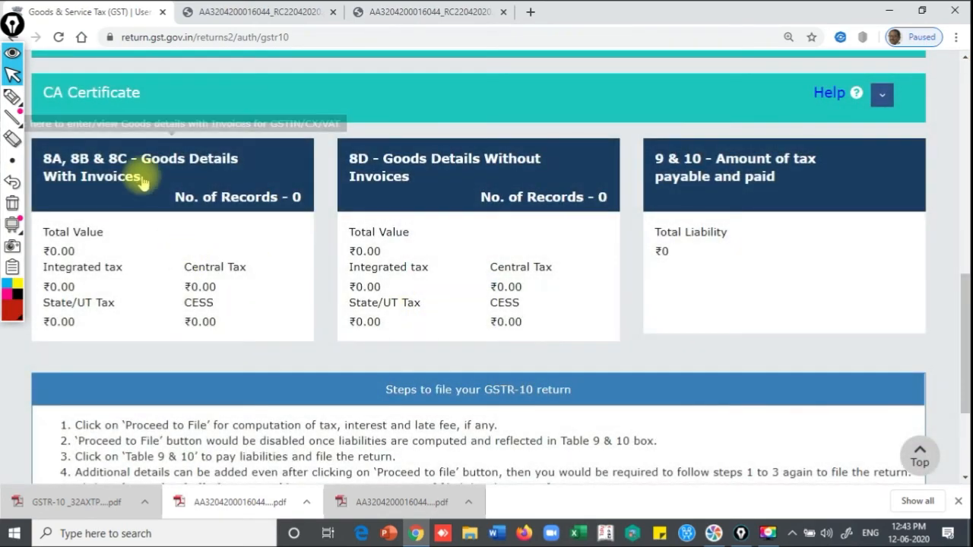